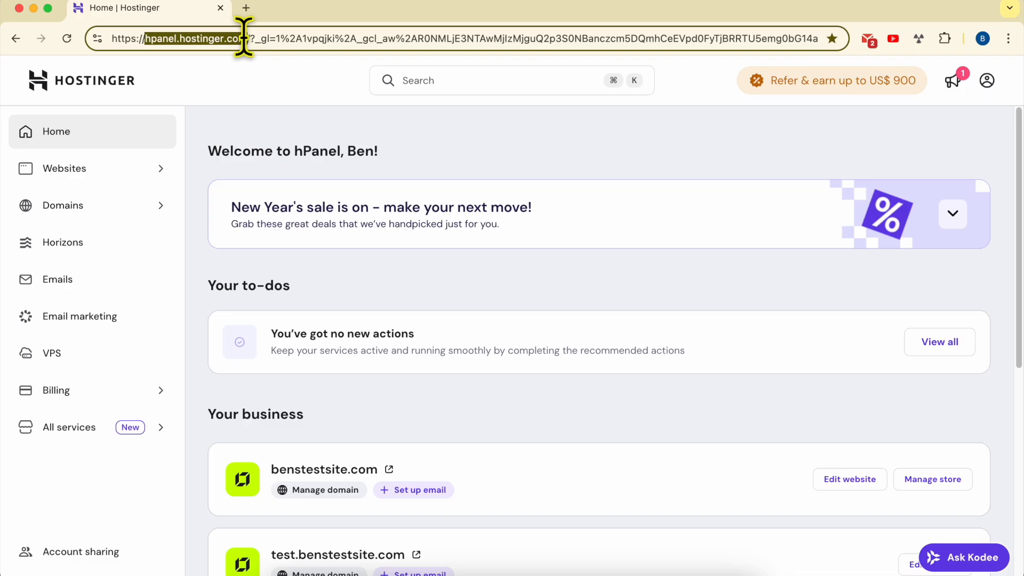
Open test.benstestsite.com from the websites list for editing in the website builder
left_click(411, 151)
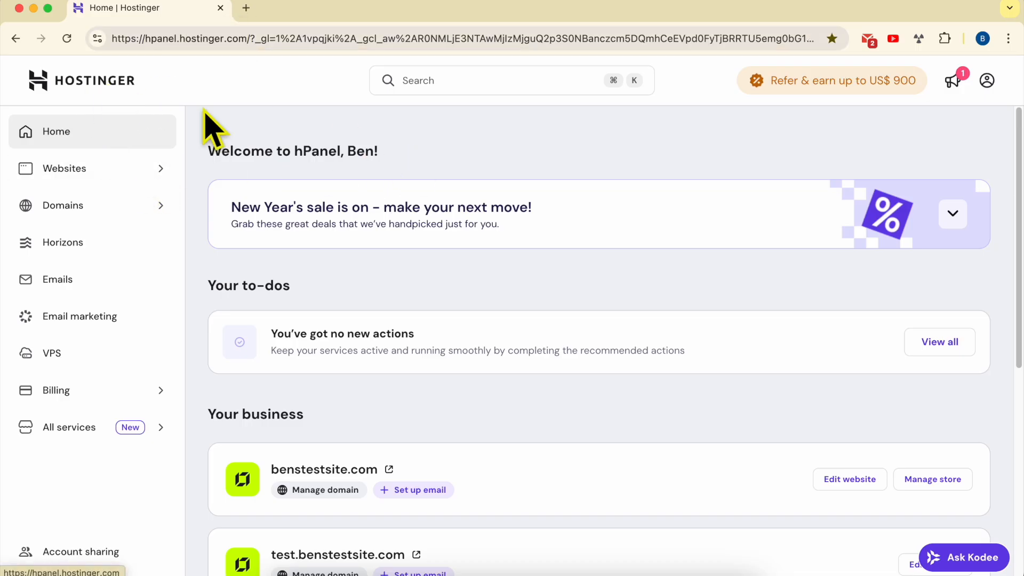
left_click(85, 176)
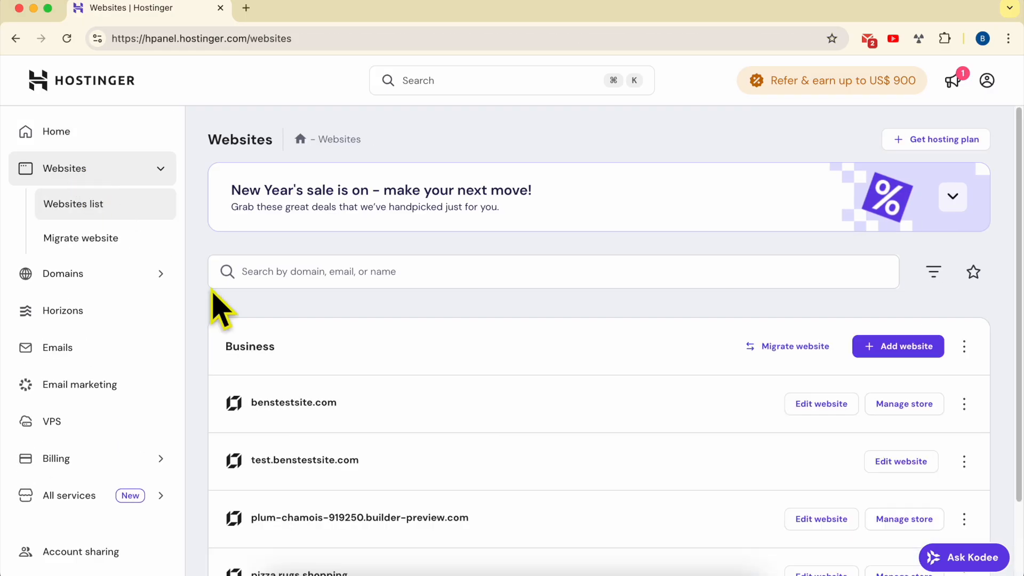
triple_click(402, 458)
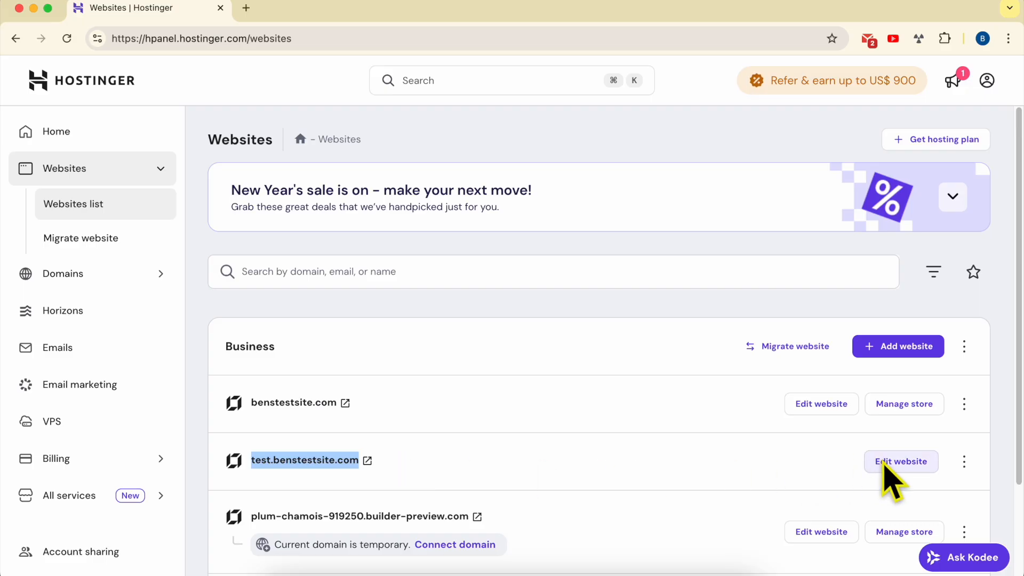
left_click(901, 462)
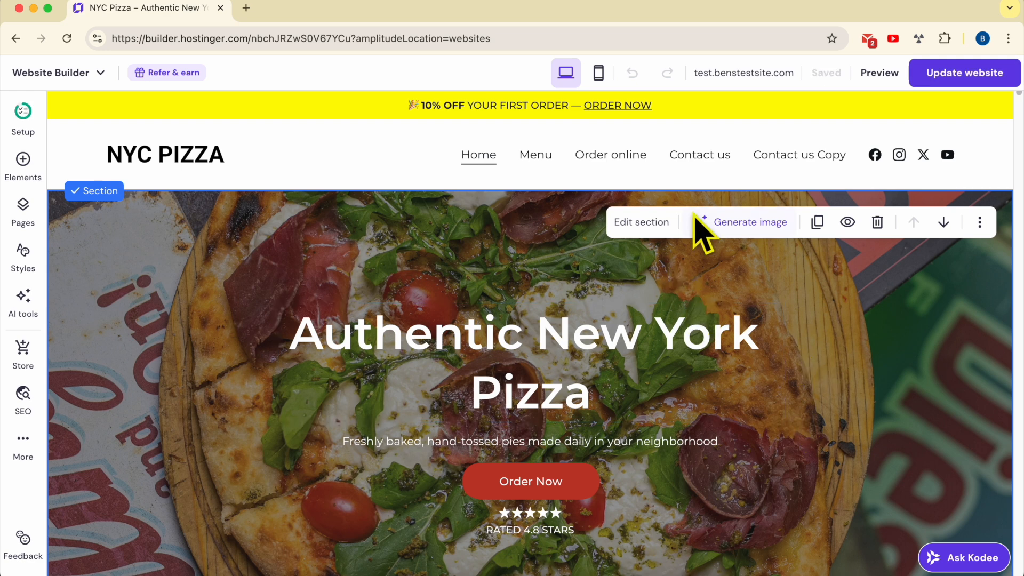
View the live test.benstestsite.com site to check its header navigation, and return to the builder
mouse_move(727, 72)
left_click(753, 116)
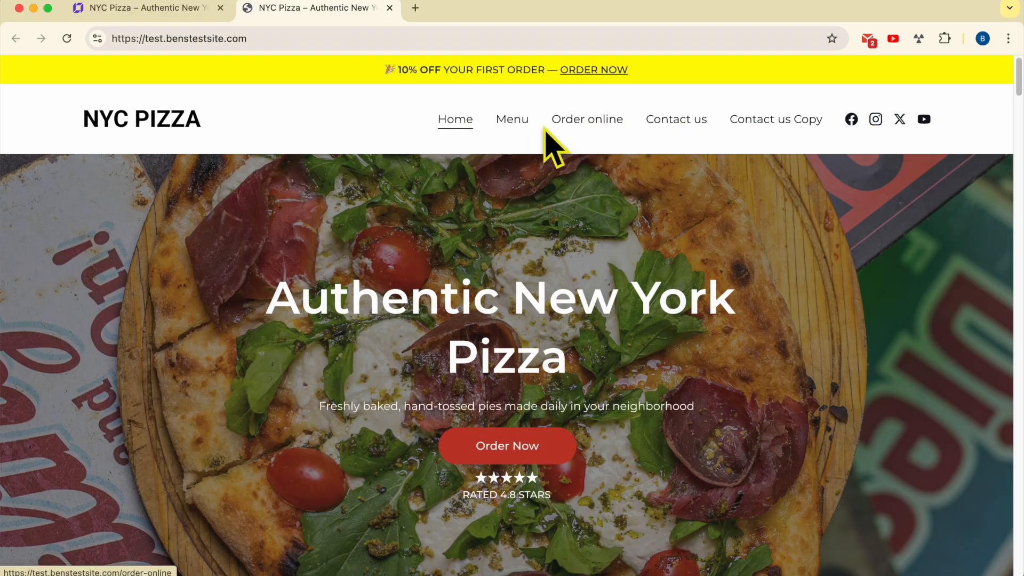
left_click(141, 12)
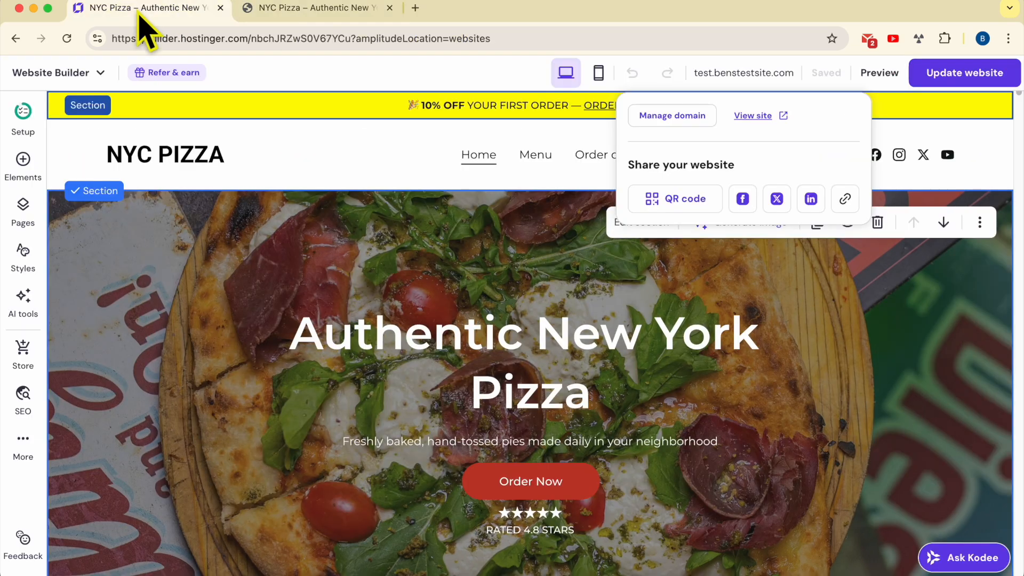
Move the Order online page ahead of Home in the main navigation, and finally nest it as a subpage under Menu
left_click(26, 212)
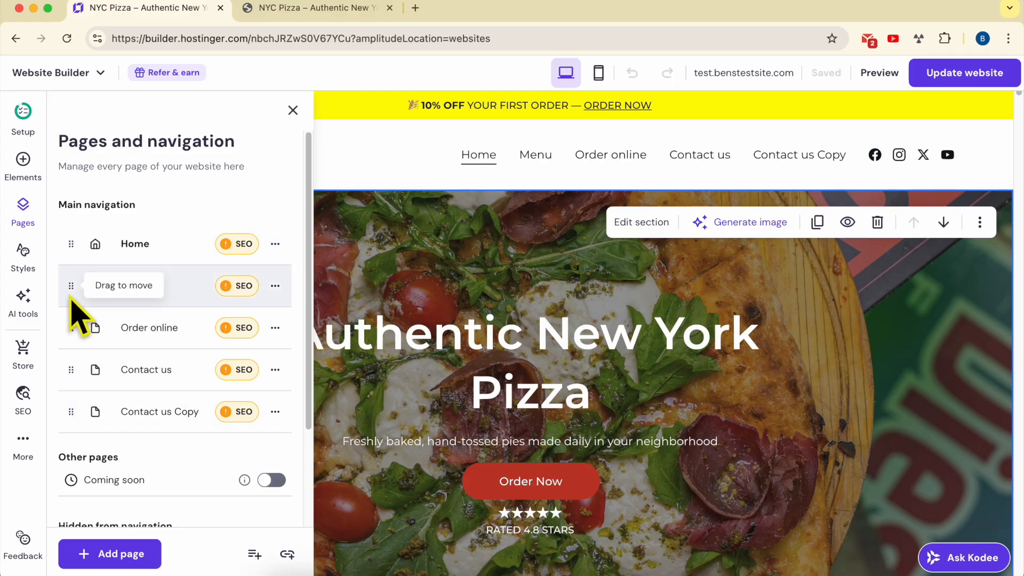
left_click_drag(72, 329, 81, 240)
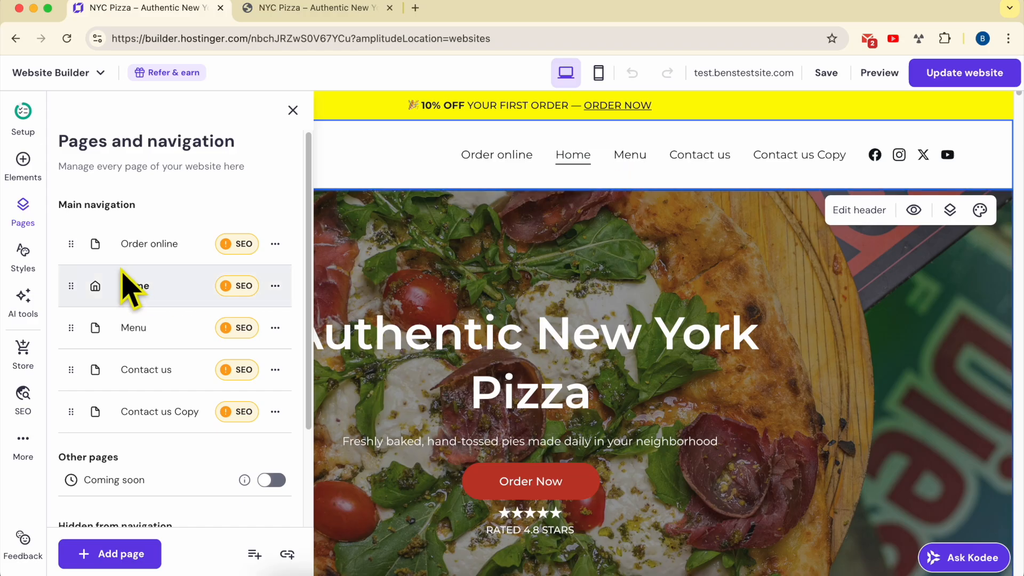
left_click_drag(71, 246, 171, 331)
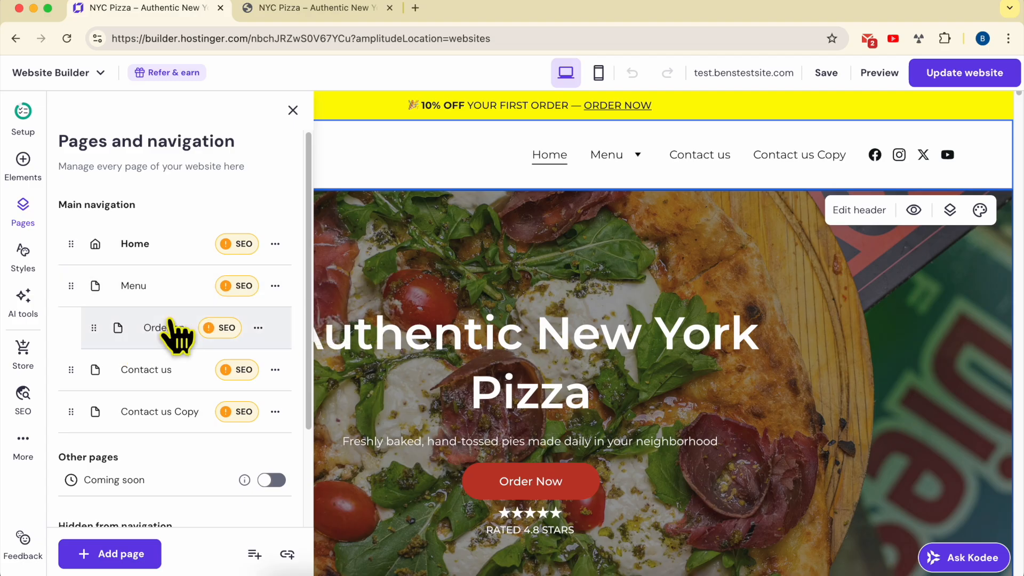
Check the Menu drop-down in the header, both in the editor and in the site preview
mouse_move(643, 160)
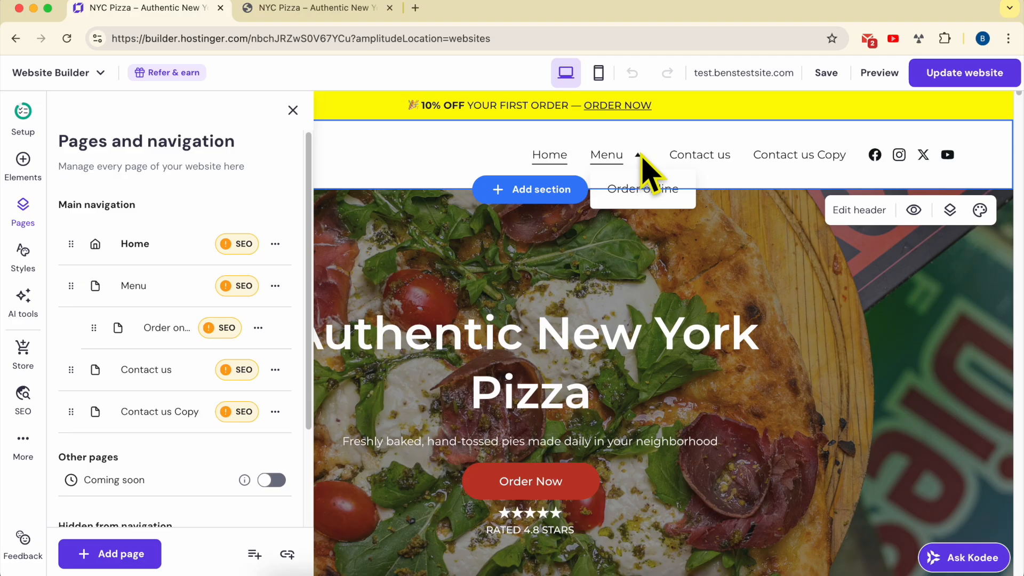
left_click(885, 78)
mouse_move(606, 165)
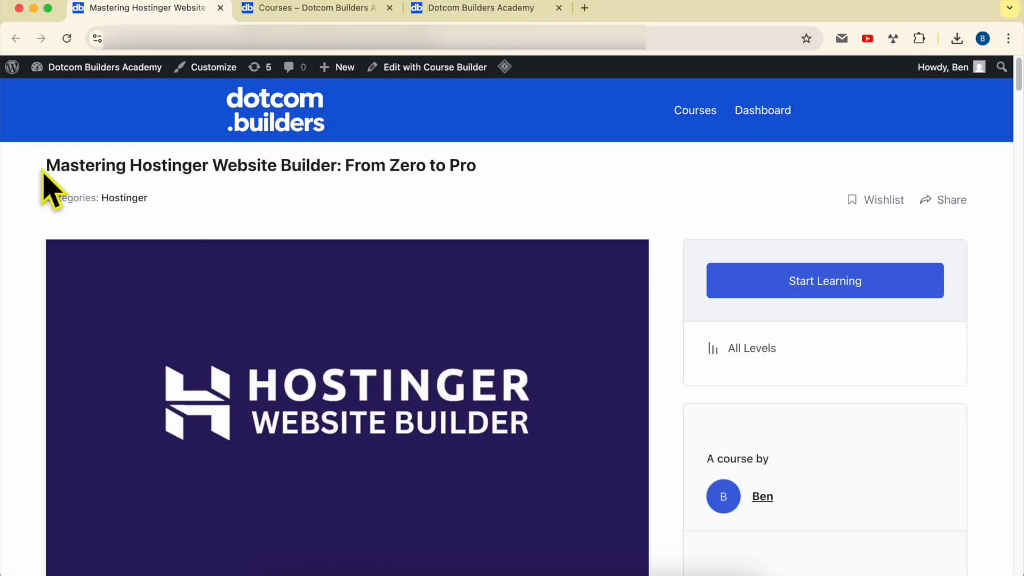
Review the "Mastering Hostinger Website Builder: From Zero to Pro" course page on Dotcom Builders Academy, from its learning goals through Module 12
left_click_drag(36, 165, 511, 165)
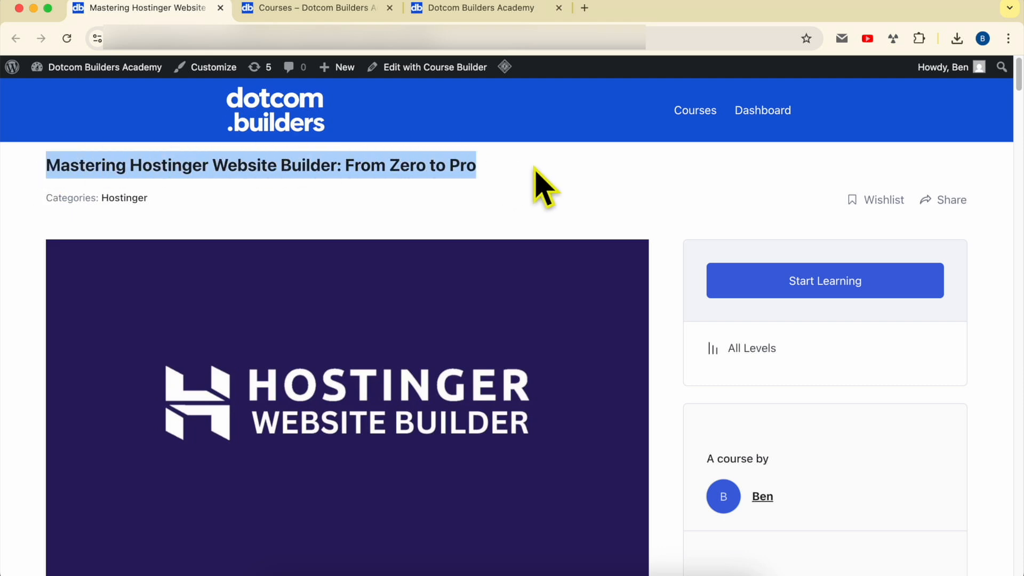
left_click(667, 183)
scroll(667, 186, "down", 10)
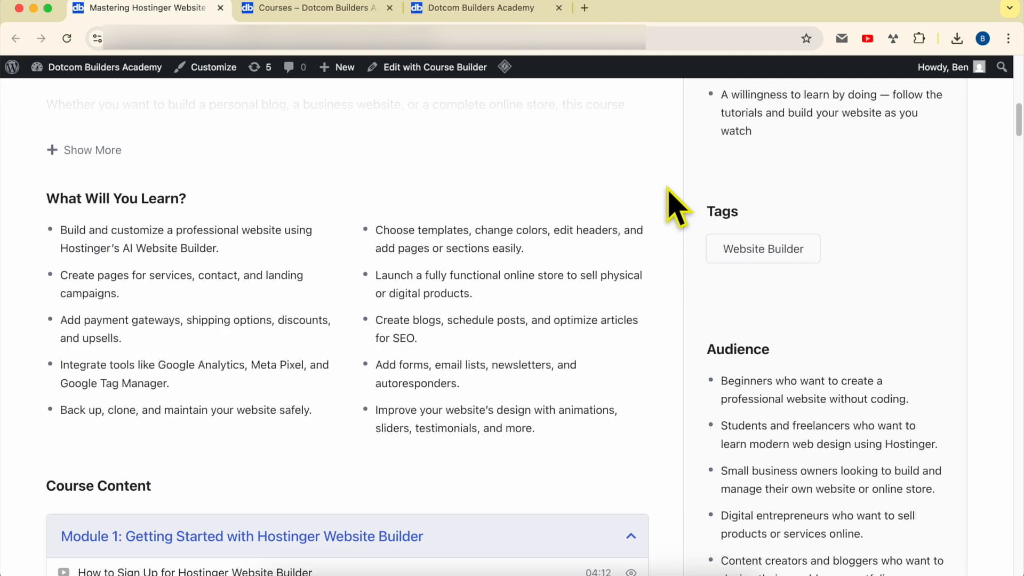
scroll(668, 188, "down", 7)
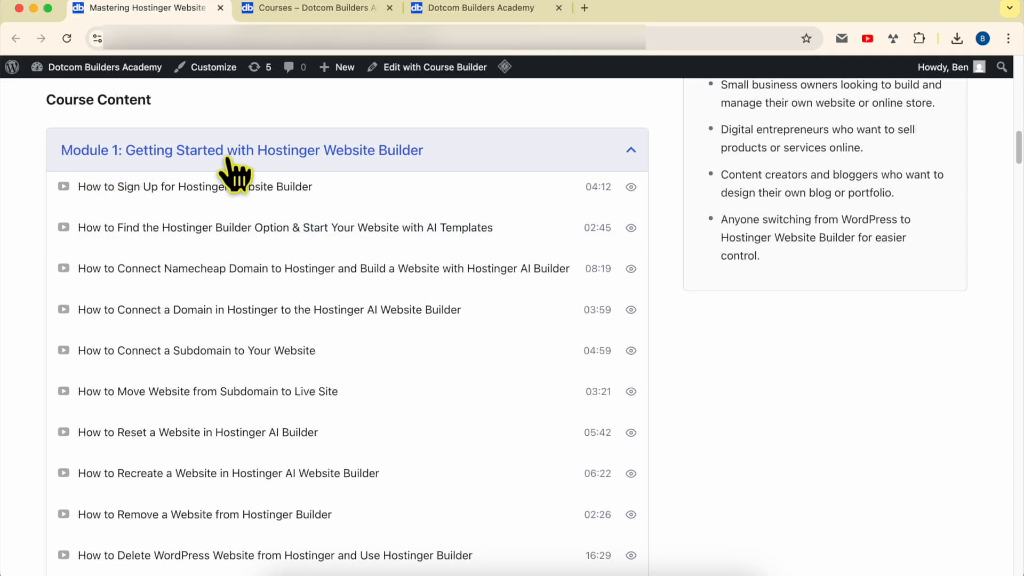
scroll(385, 159, "down", 7)
scroll(385, 160, "down", 3)
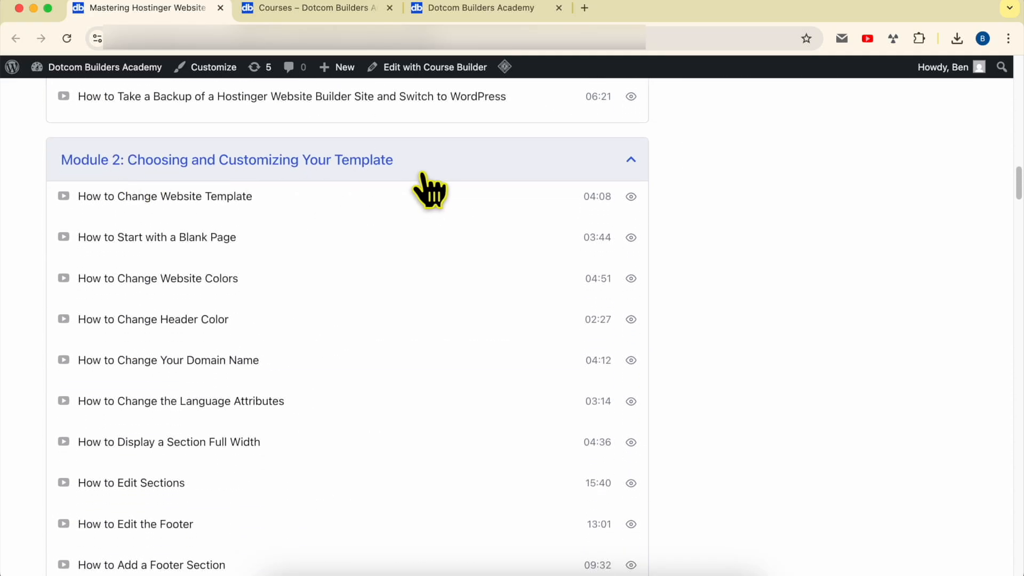
scroll(427, 186, "down", 7)
scroll(428, 187, "down", 2)
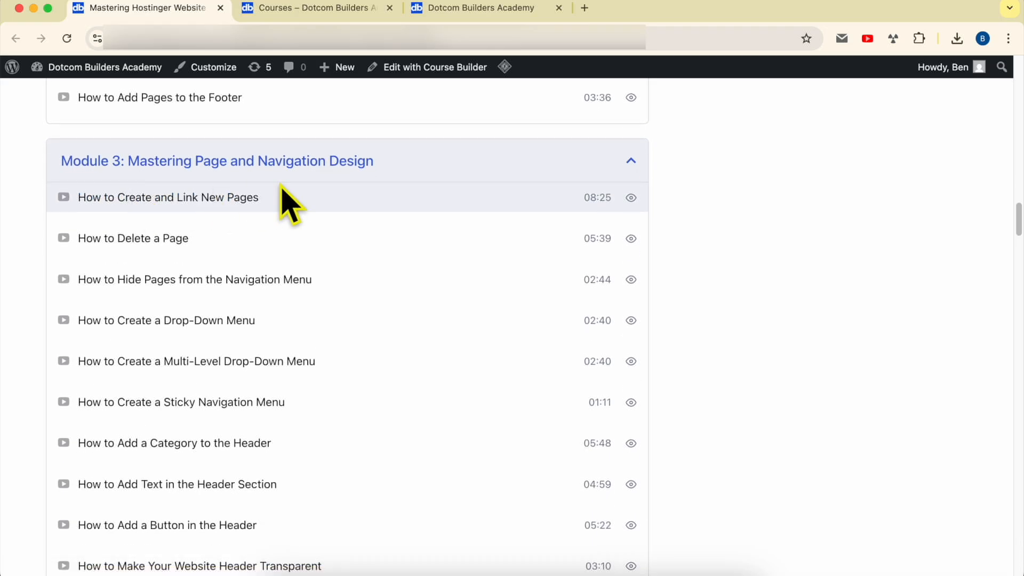
scroll(389, 235, "down", 10)
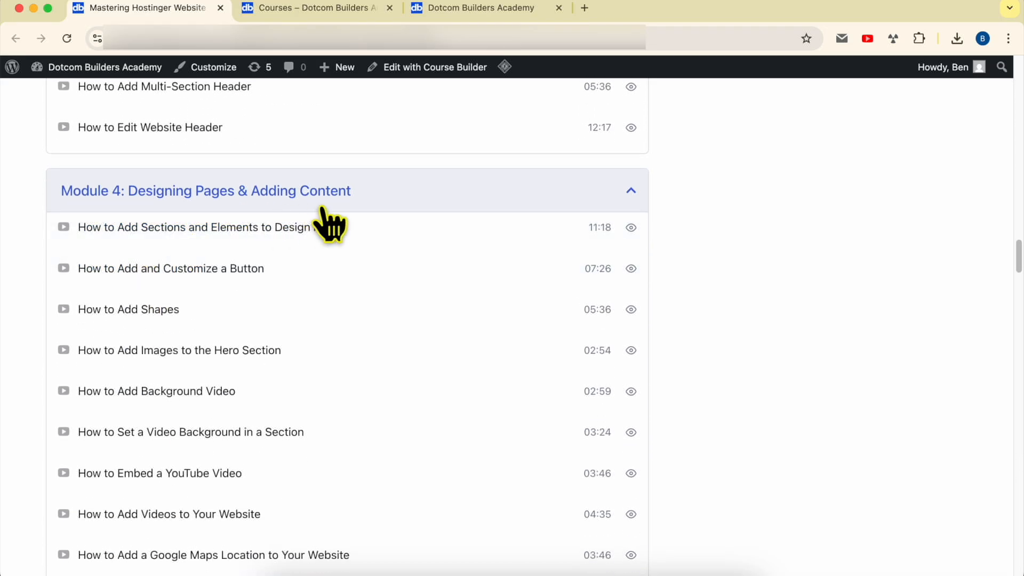
scroll(338, 210, "down", 14)
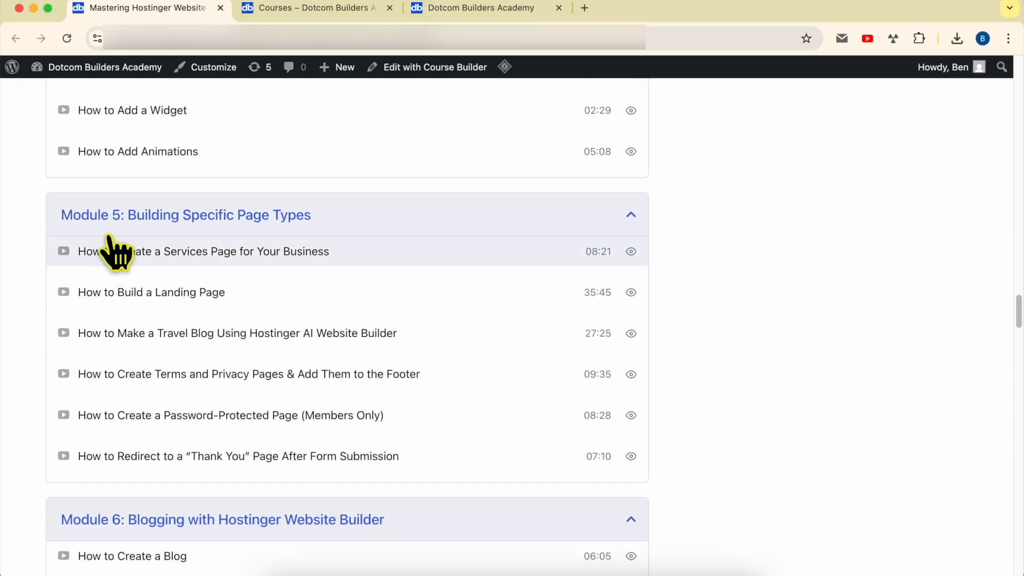
scroll(324, 234, "down", 11)
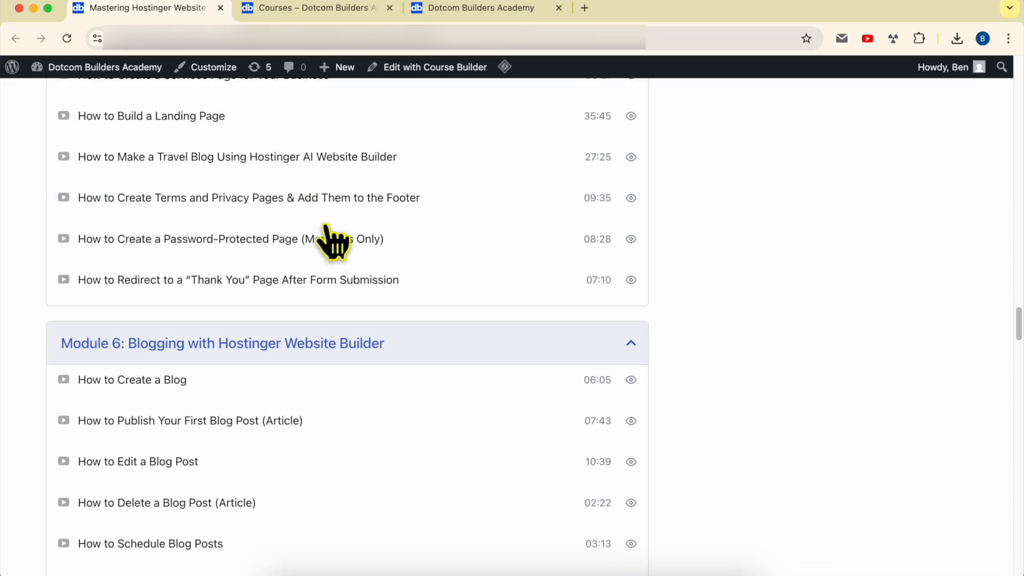
scroll(150, 344, "down", 12)
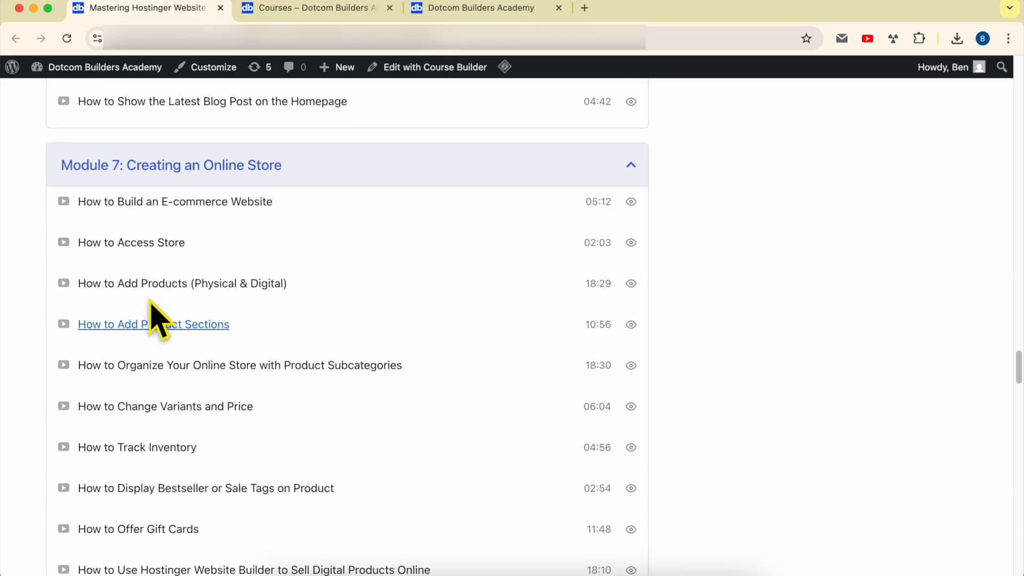
scroll(260, 269, "down", 9)
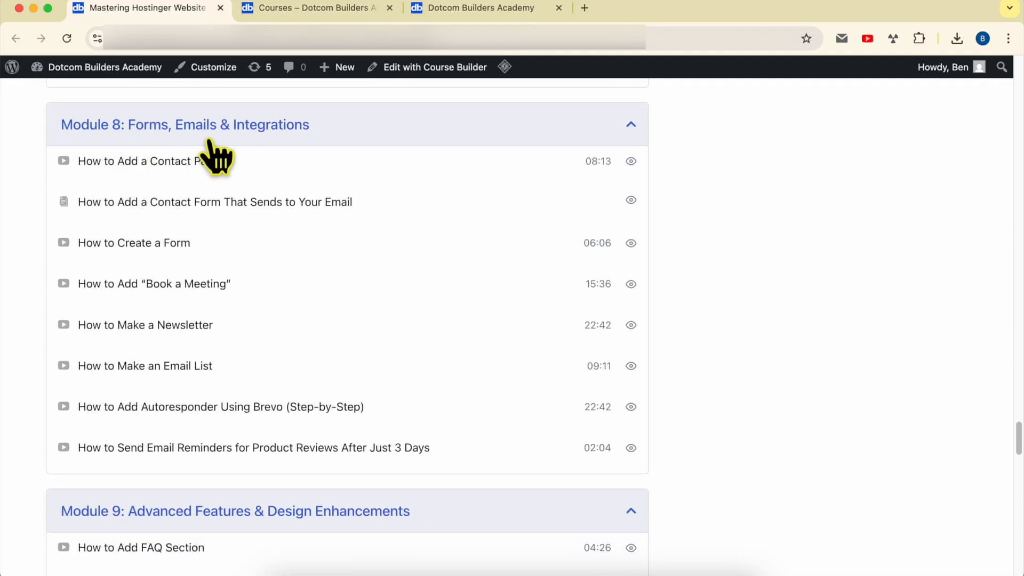
scroll(261, 144, "down", 6)
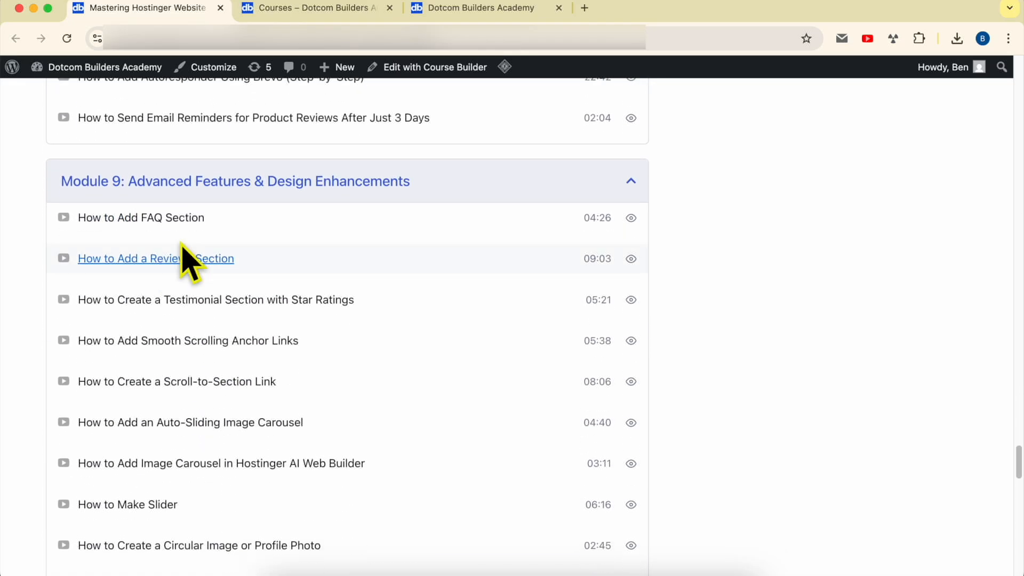
scroll(370, 210, "down", 11)
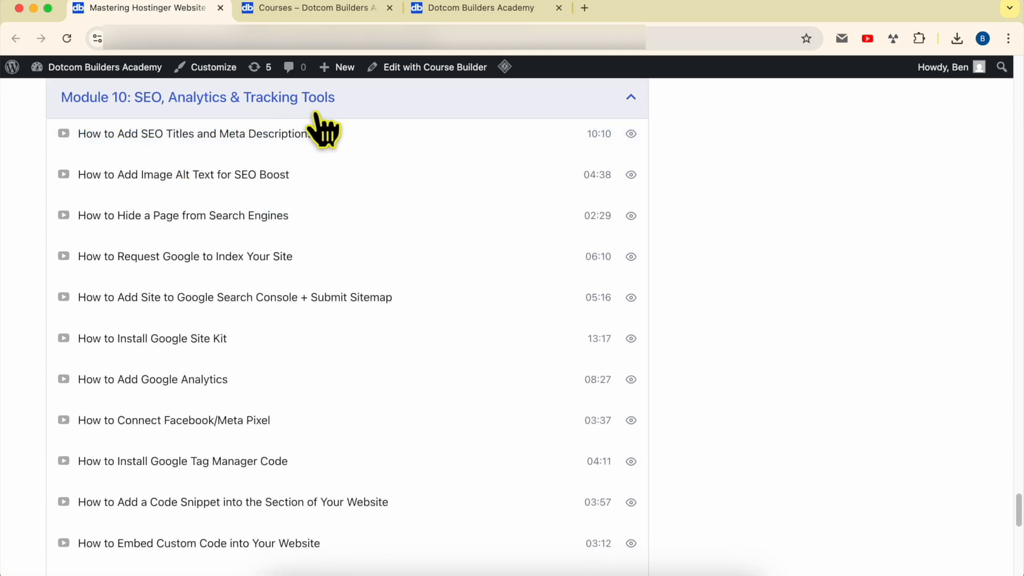
scroll(320, 130, "down", 6)
scroll(194, 233, "down", 4)
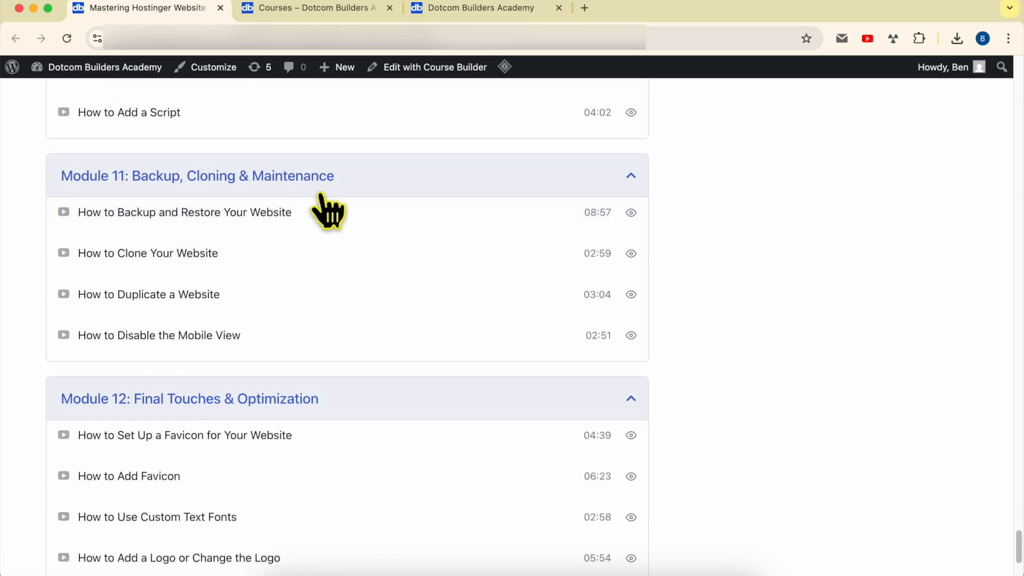
scroll(182, 256, "down", 3)
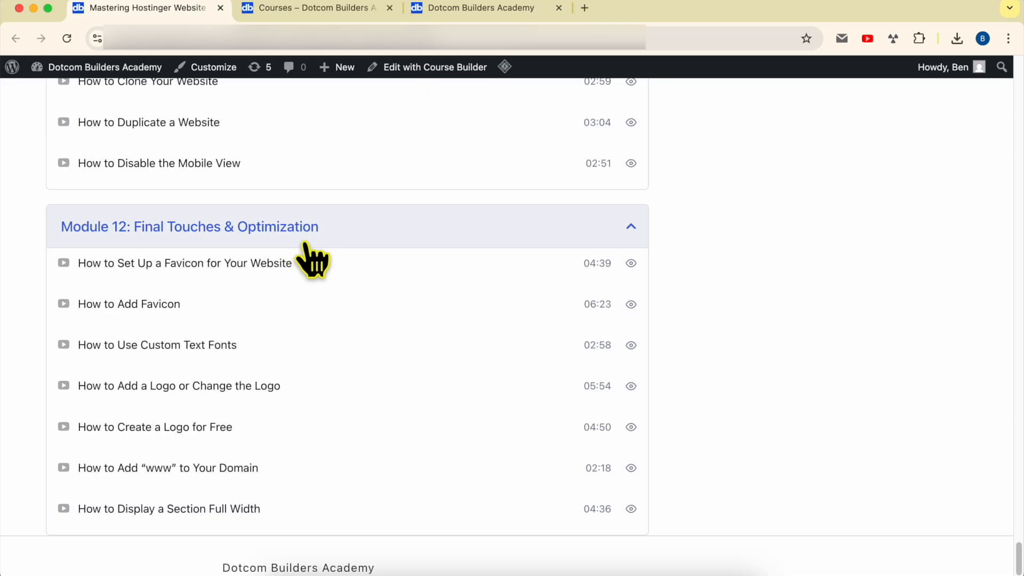
scroll(720, 411, "up", 15)
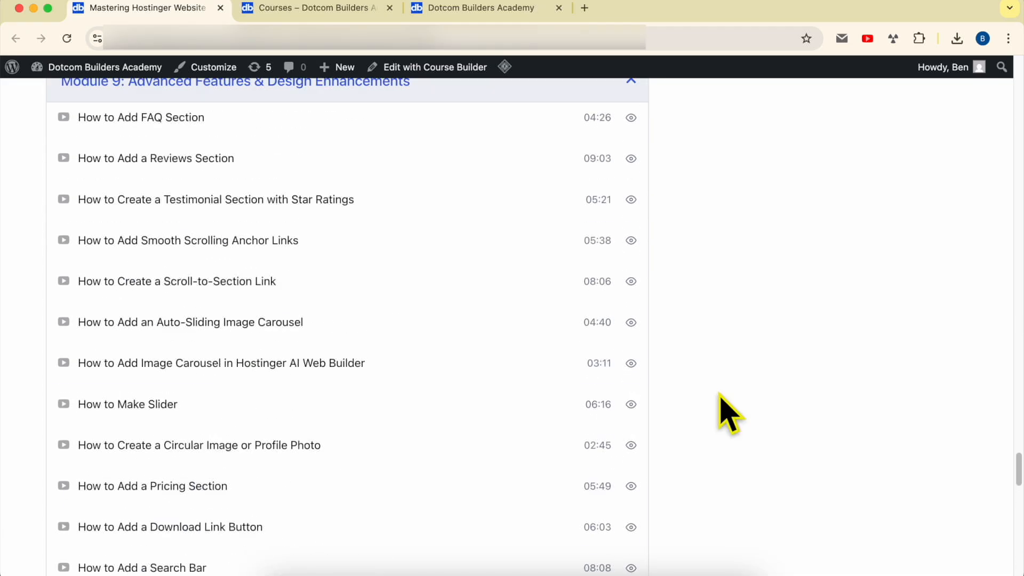
Browse the course catalogue on Dotcom Builders Academy, including the Hostinger email and website builder courses
left_click(311, 15)
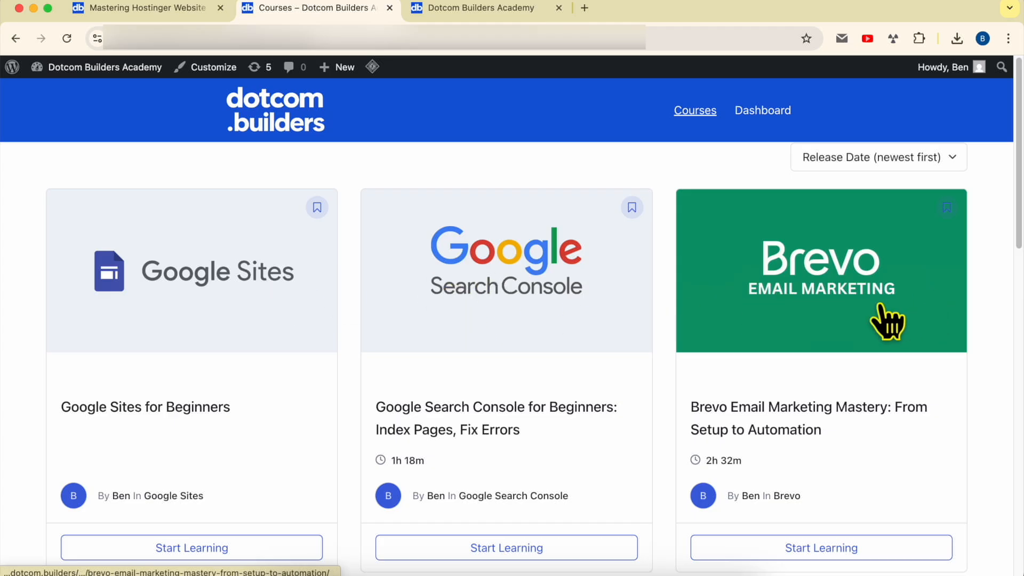
scroll(880, 318, "down", 7)
scroll(865, 310, "down", 1)
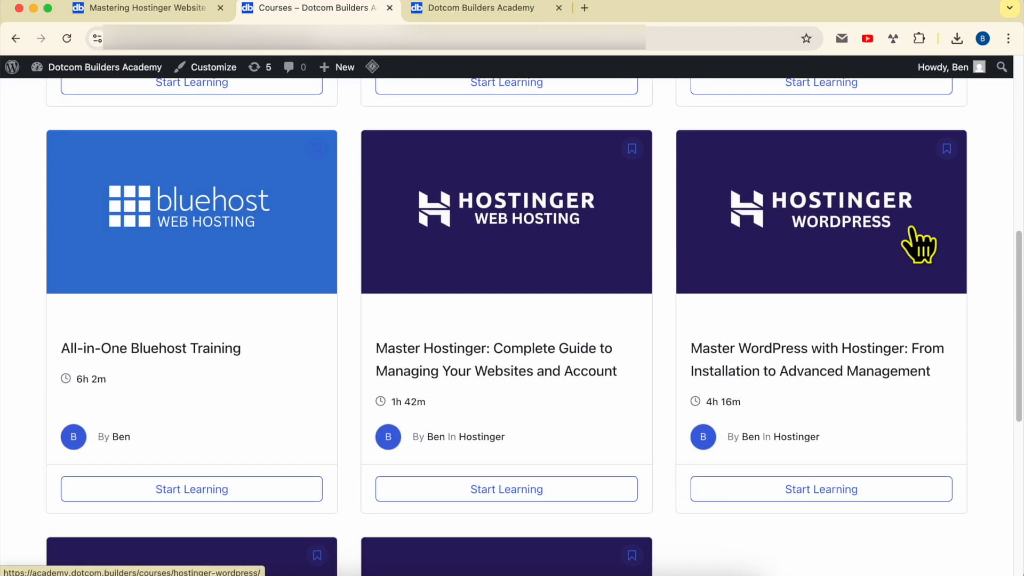
scroll(331, 323, "down", 4)
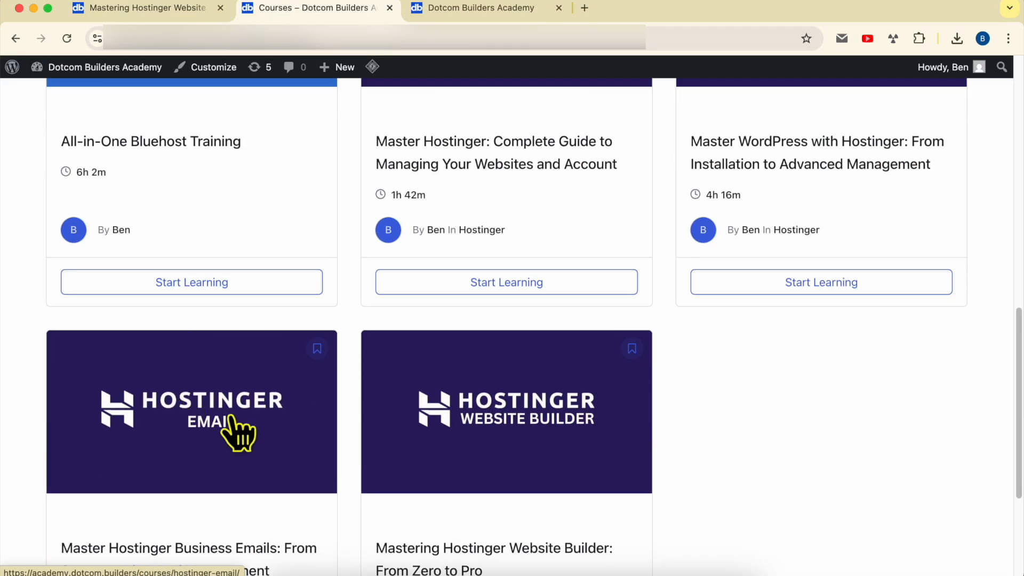
left_click(475, 10)
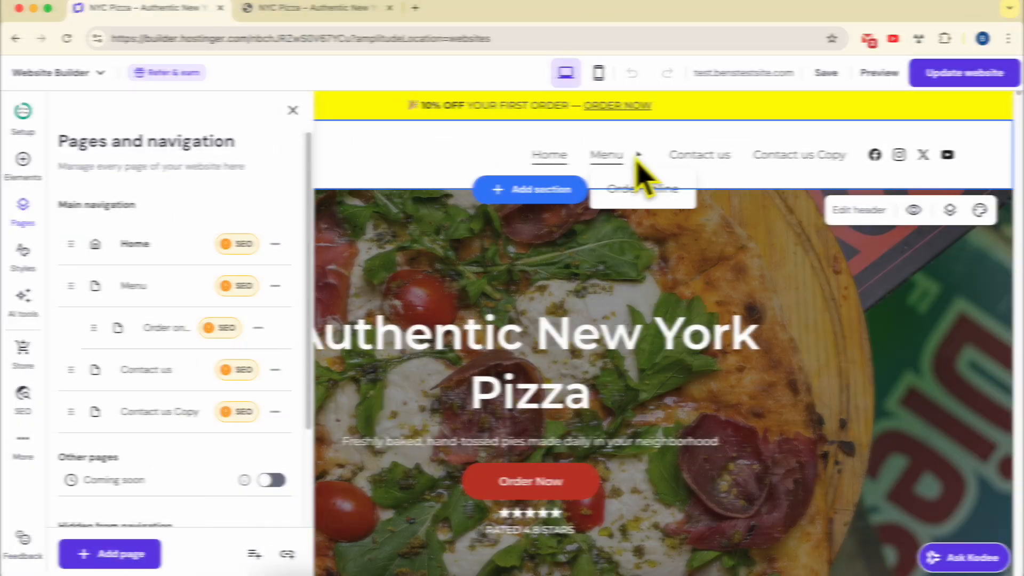
Preview the pizza site from the website builder and inspect the drop-down under Menu
mouse_move(647, 172)
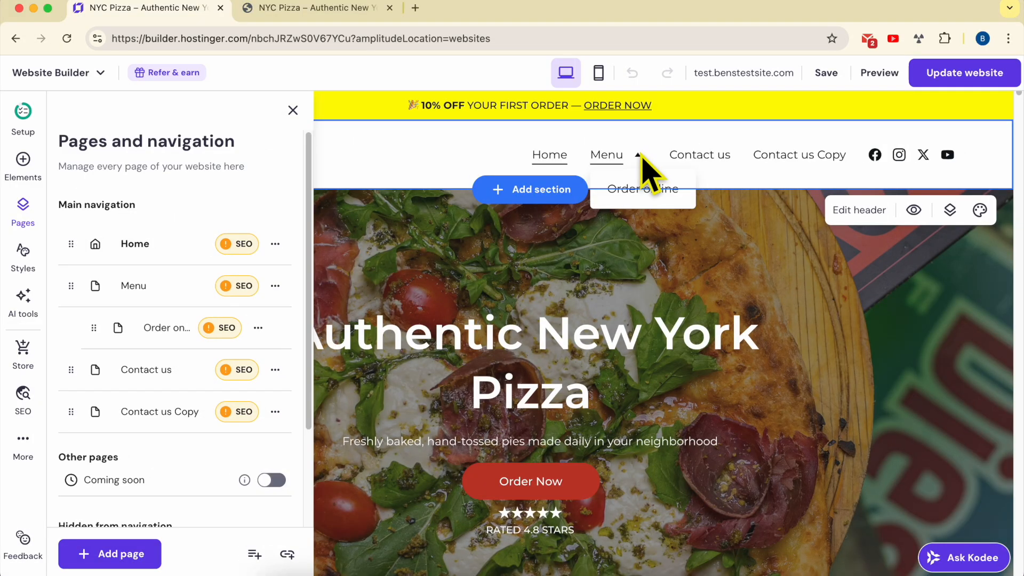
left_click(885, 77)
mouse_move(606, 171)
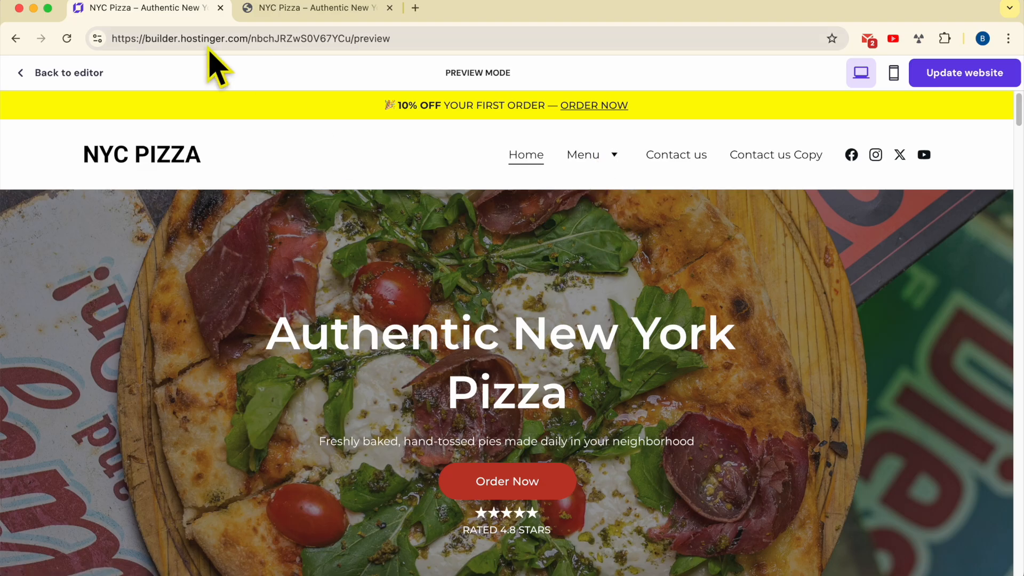
Return to the editor and delete the Contact us Copy page from the site's main navigation
left_click(52, 74)
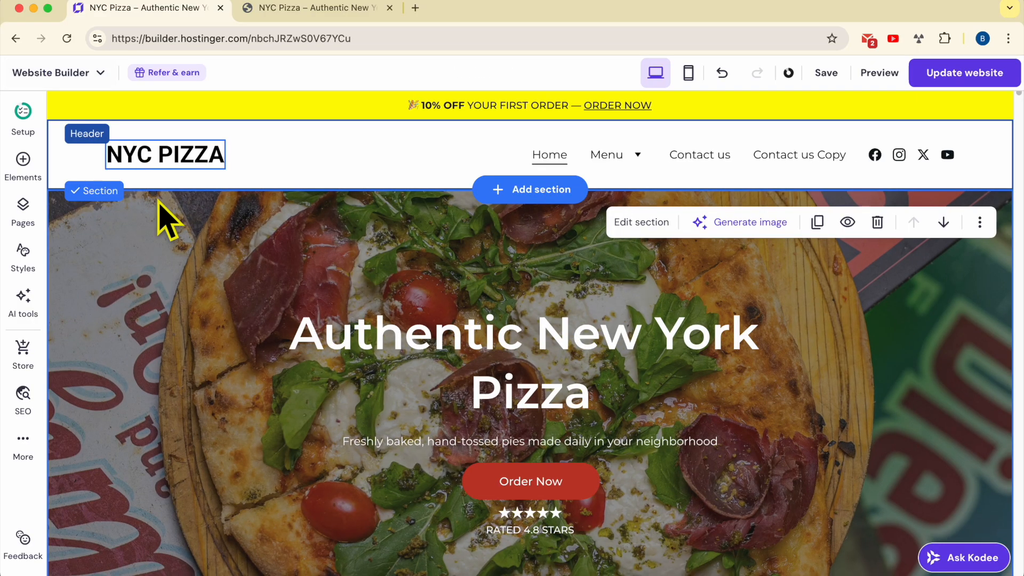
left_click(24, 213)
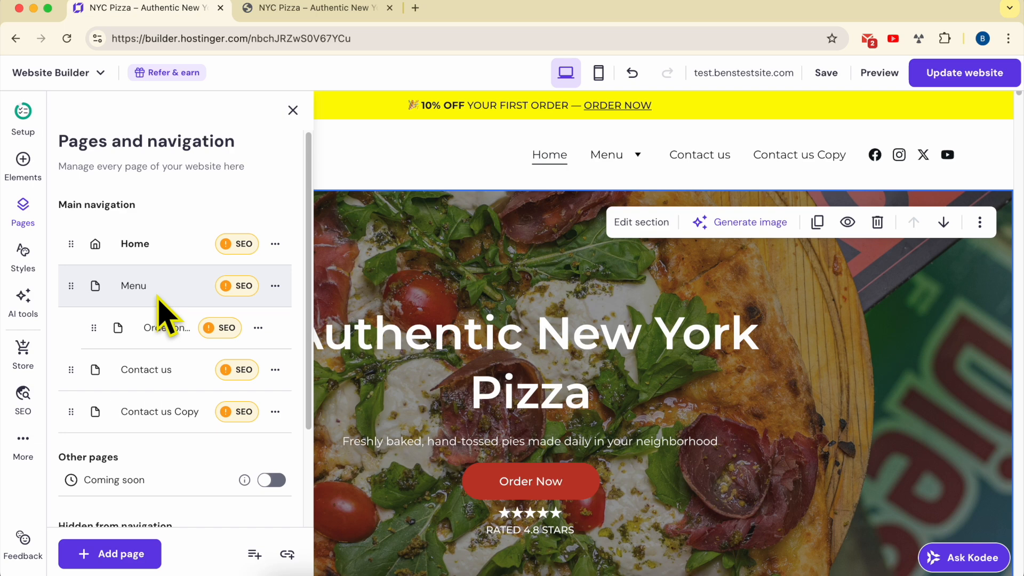
scroll(160, 309, "down", 2)
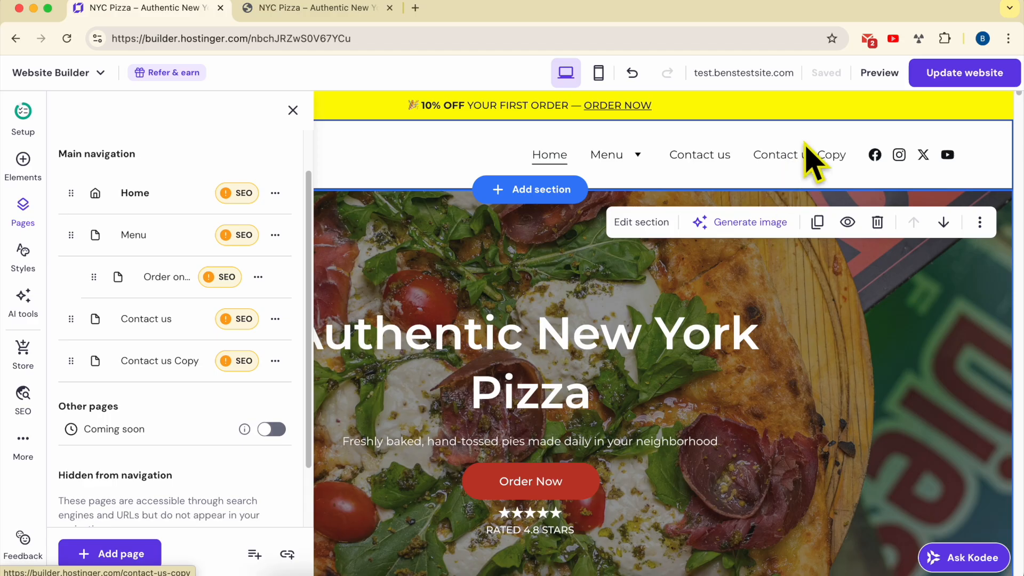
left_click(275, 361)
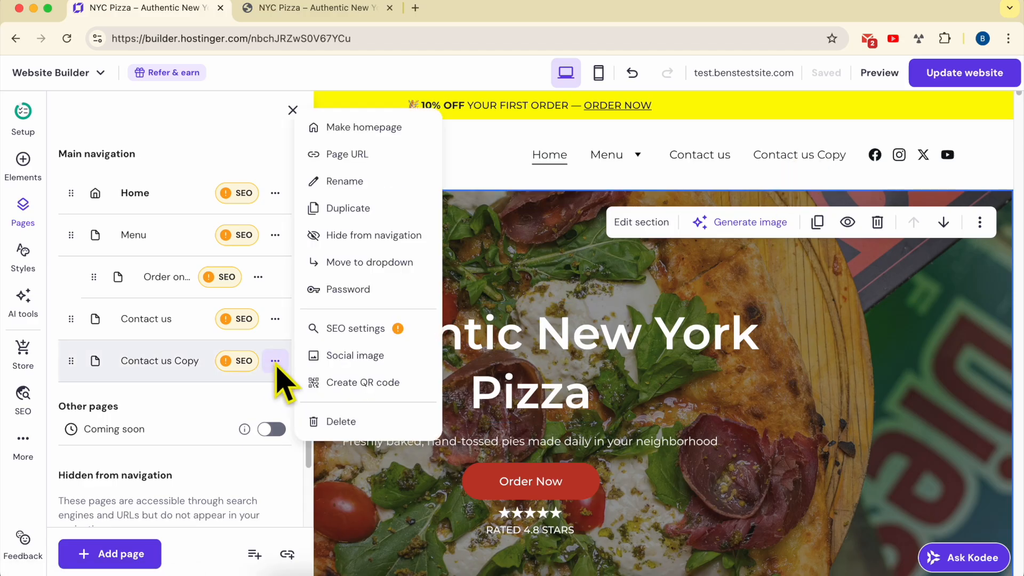
left_click(360, 422)
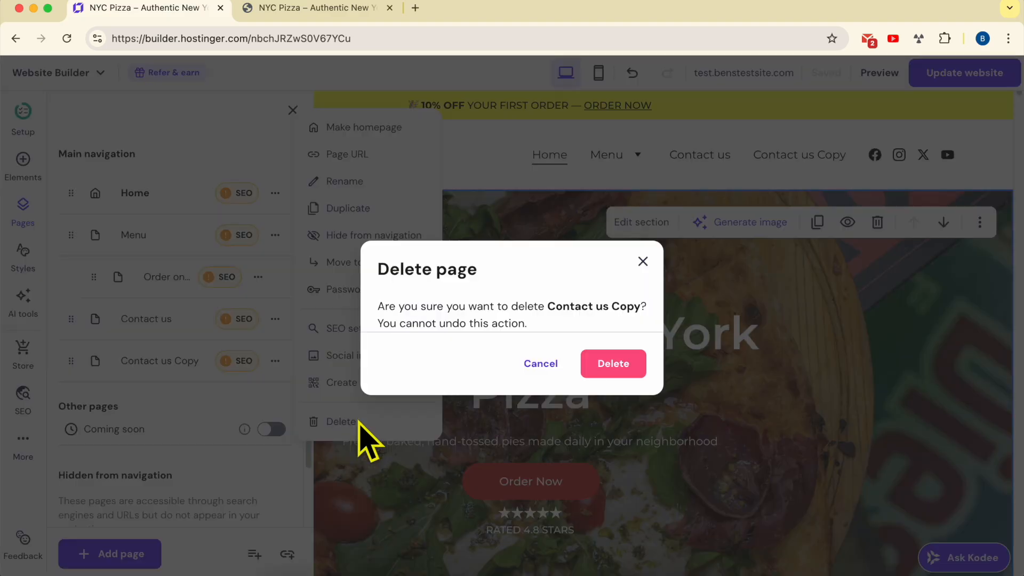
left_click_drag(377, 307, 646, 311)
left_click_drag(367, 336, 555, 338)
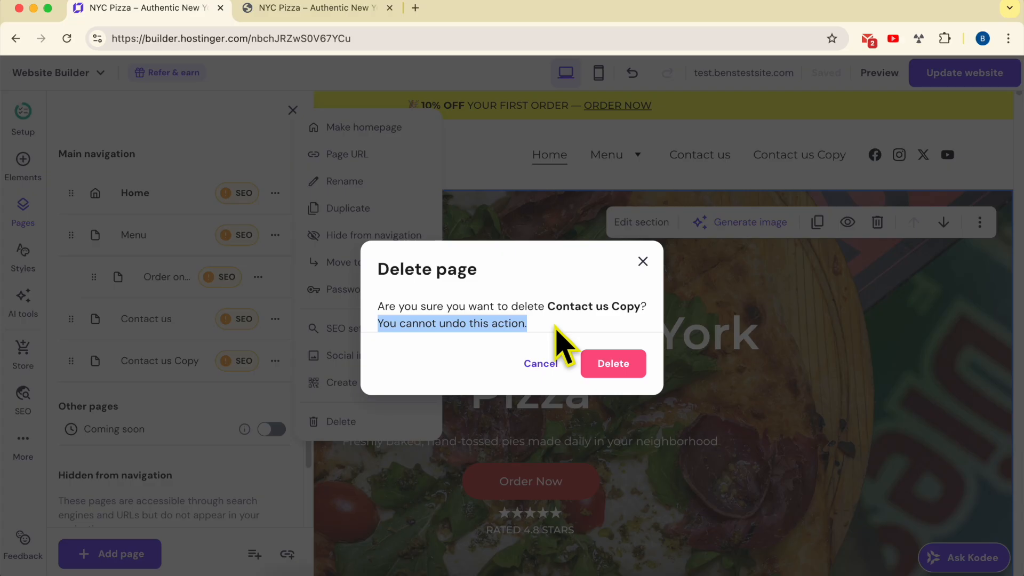
left_click(617, 366)
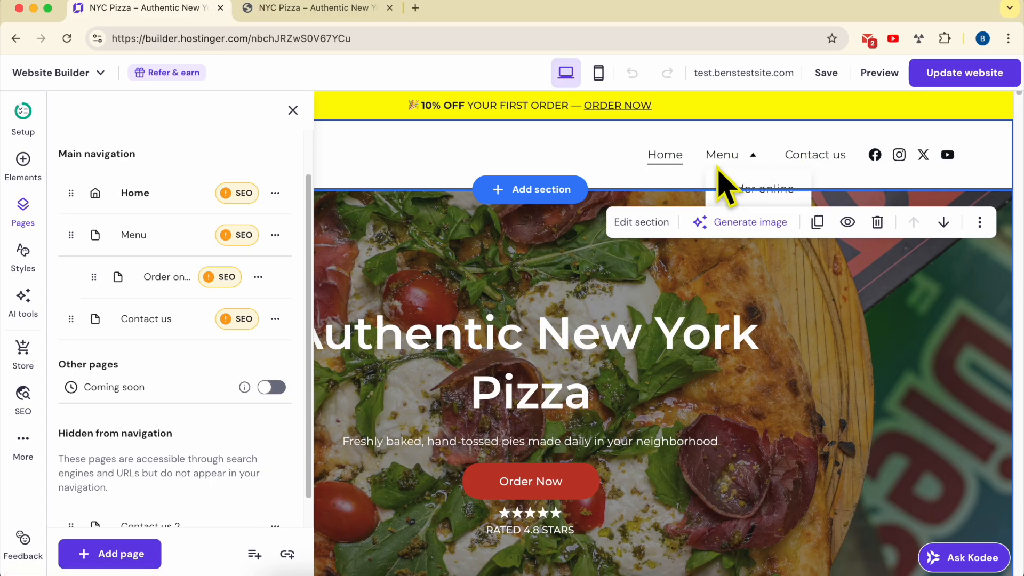
Move the Contact us page into the Hidden from navigation group and read the note on hidden pages
left_click_drag(71, 320, 81, 454)
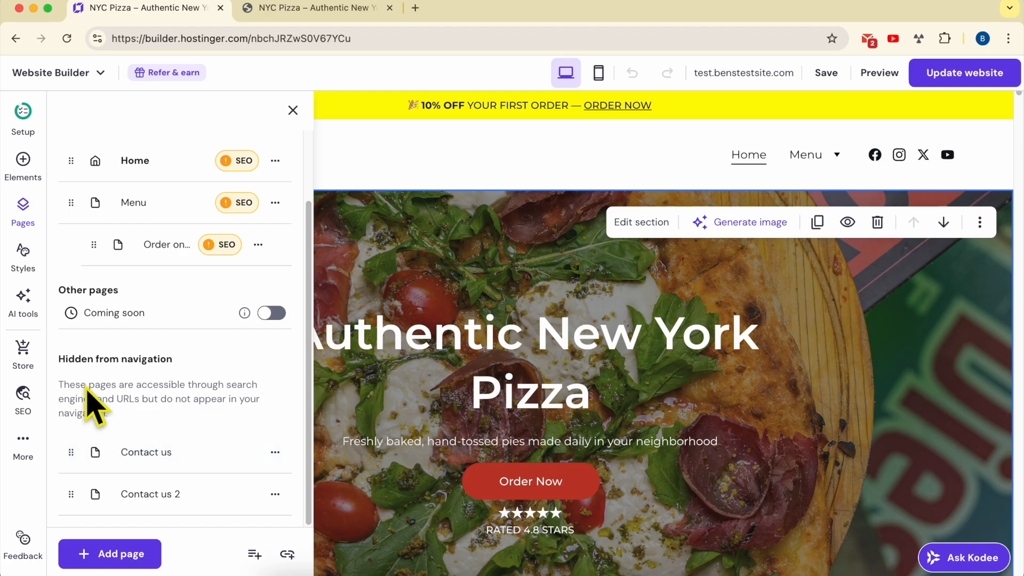
triple_click(85, 363)
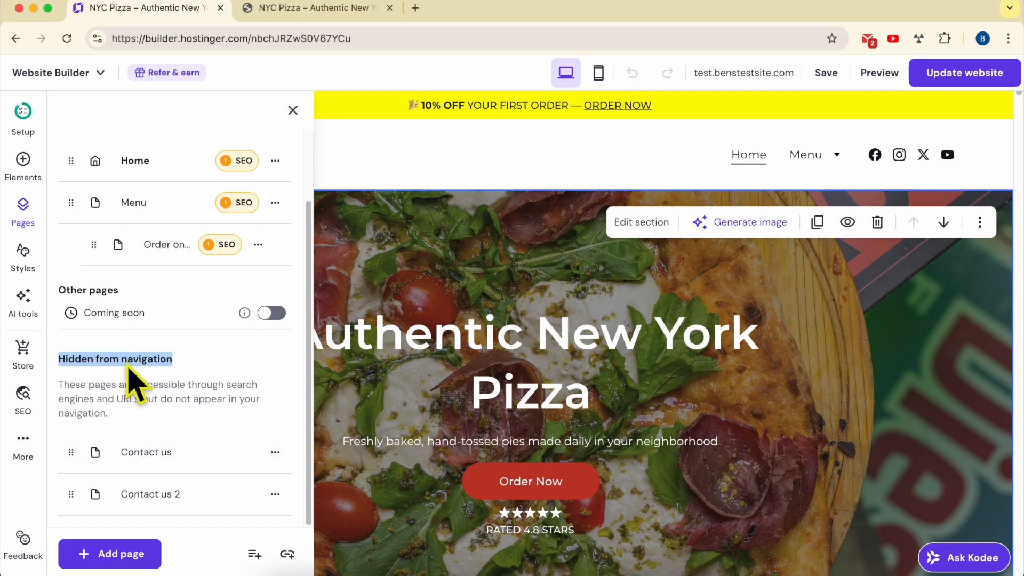
triple_click(60, 384)
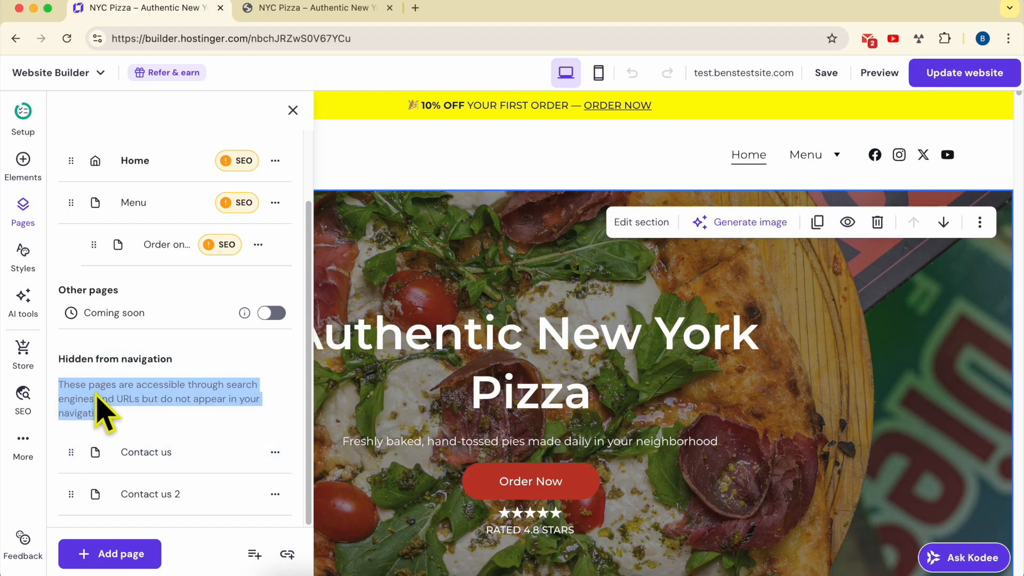
left_click(81, 391)
left_click_drag(112, 384, 195, 421)
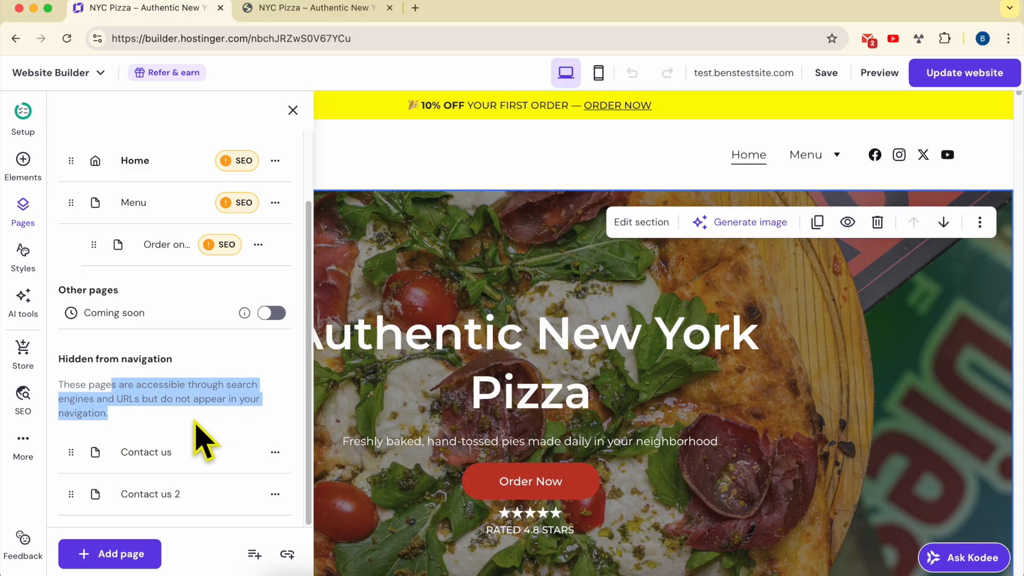
left_click(192, 419)
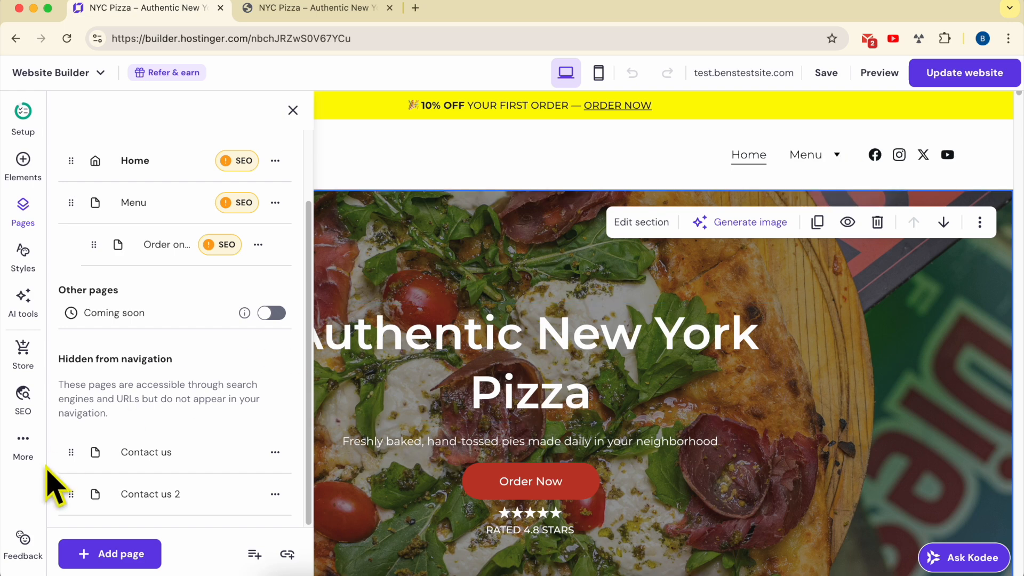
Move the Contact us page back into the main navigation below Order online and leave page management
left_click_drag(69, 459, 81, 273)
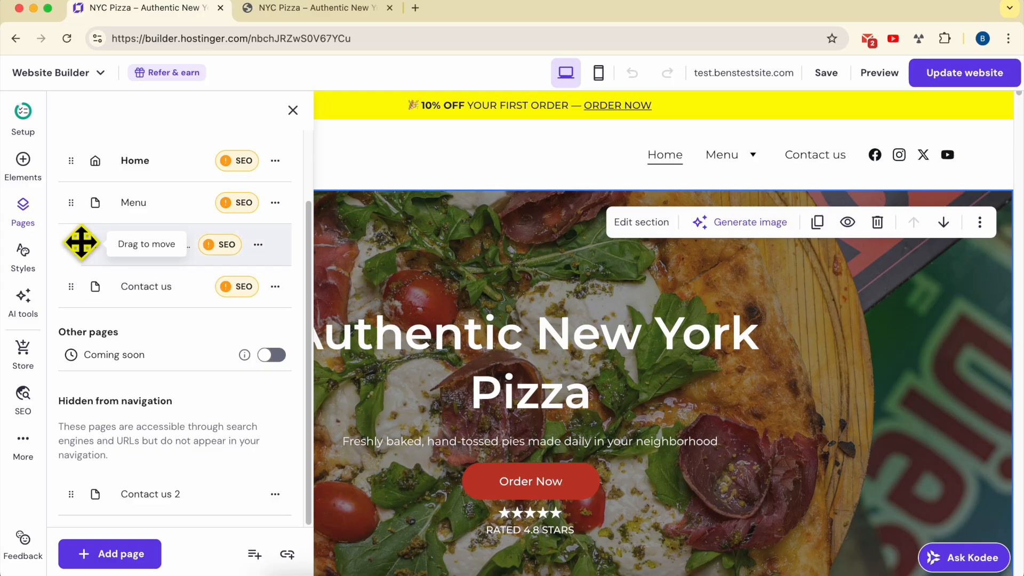
left_click(444, 283)
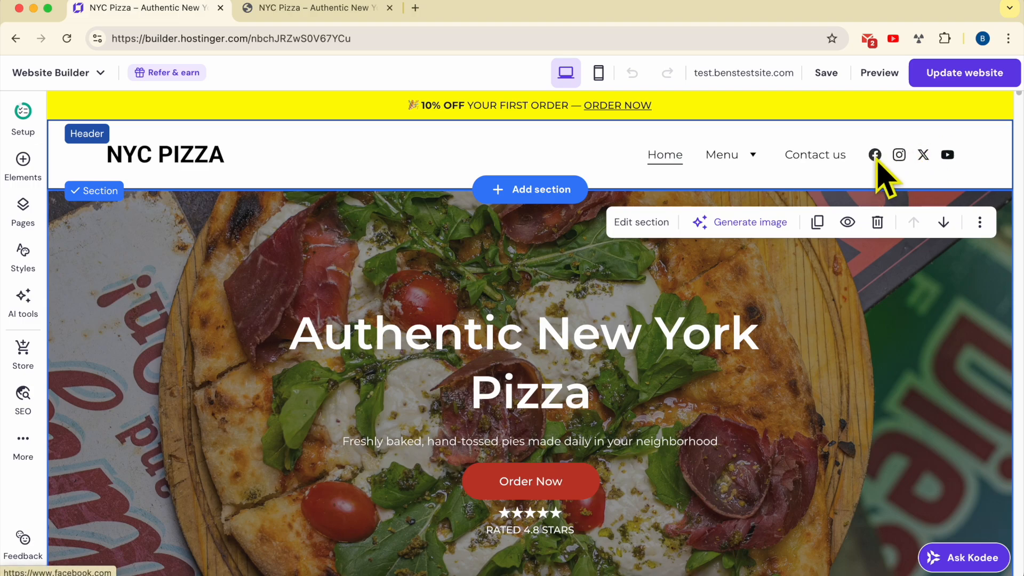
Open the header's element settings and switch its social icons off and back on
left_click(436, 150)
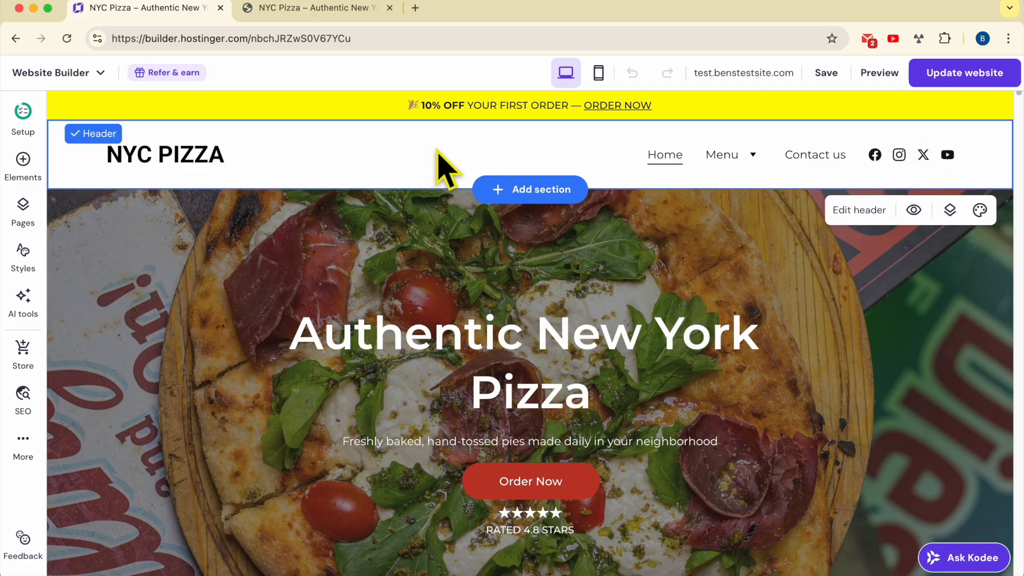
left_click(877, 232)
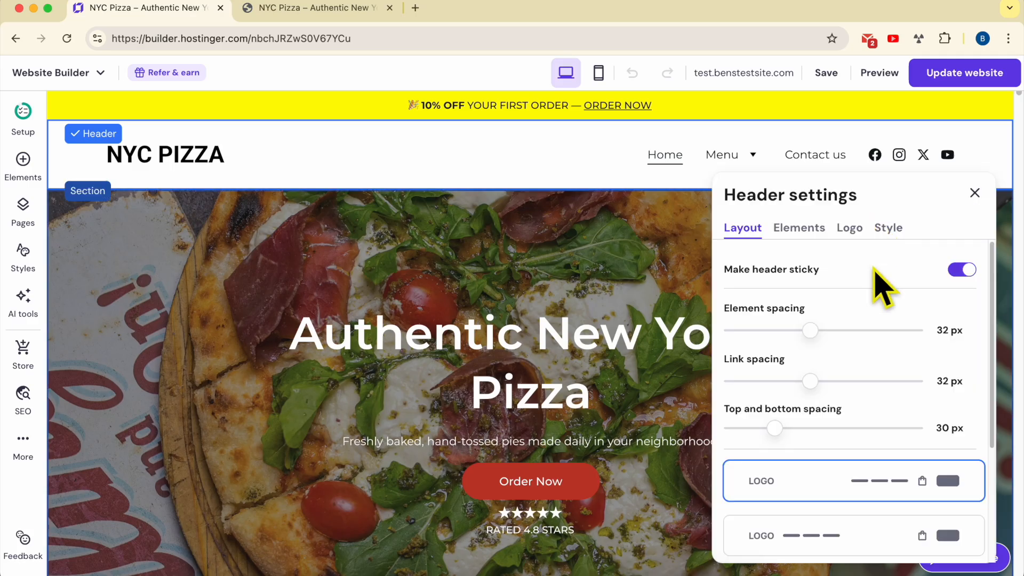
left_click(813, 229)
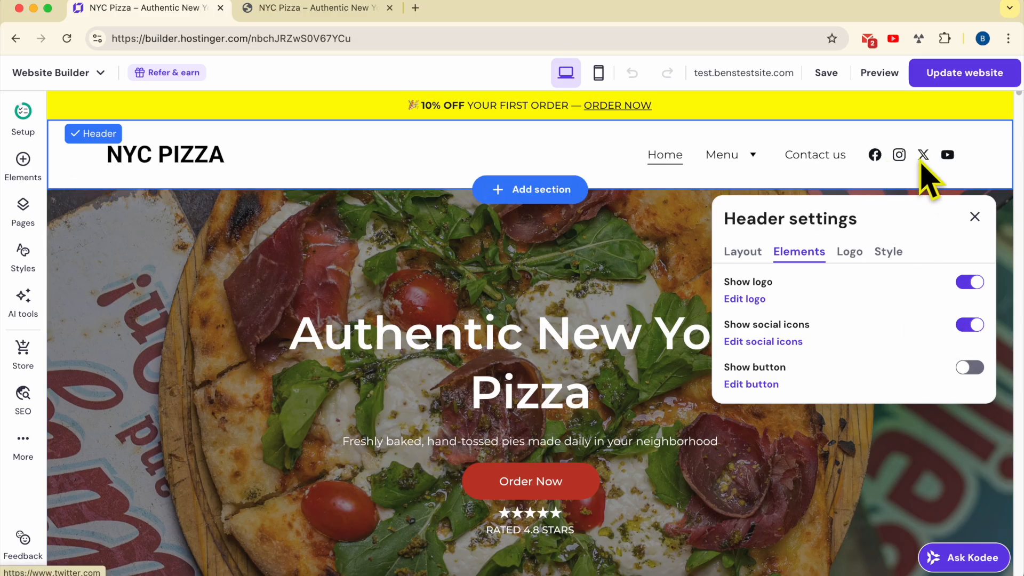
left_click(970, 325)
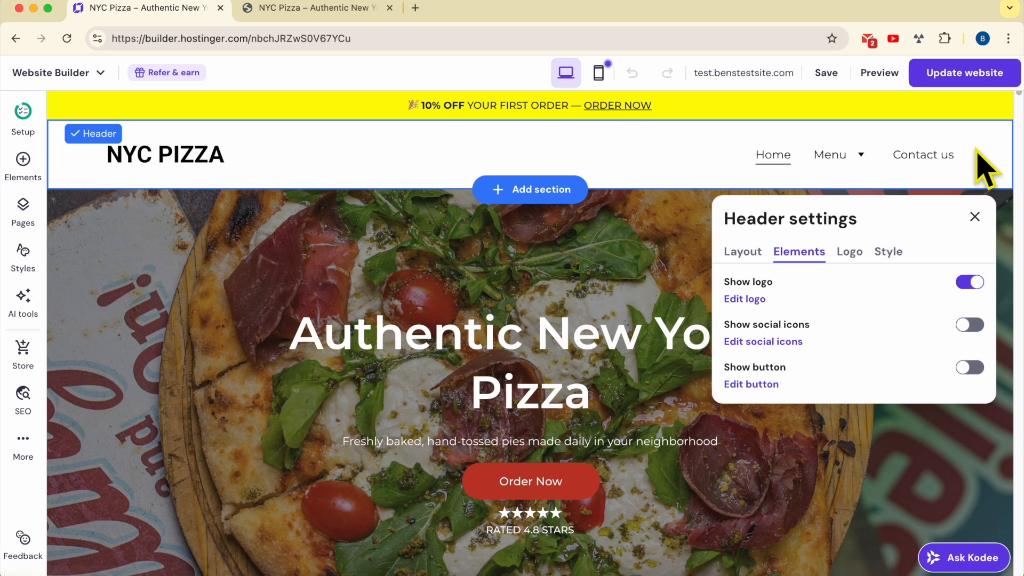
left_click(972, 326)
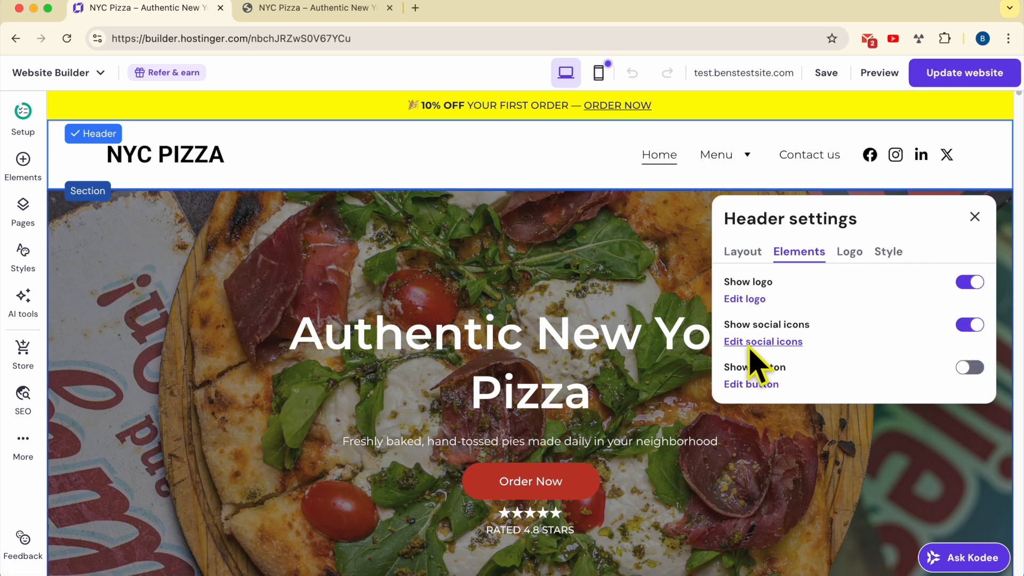
left_click(767, 344)
scroll(907, 384, "down", 3)
left_click(946, 357)
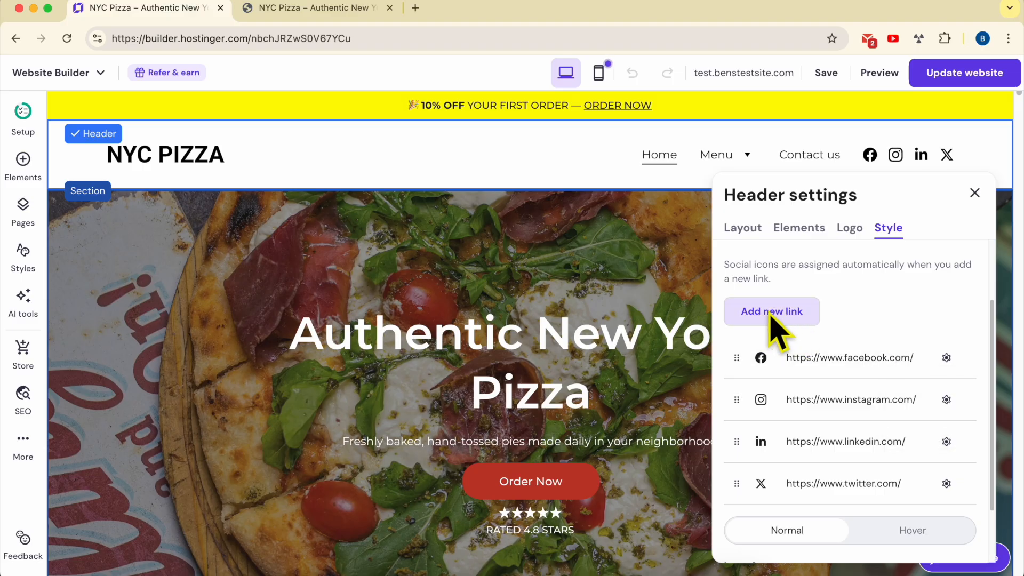
left_click(771, 314)
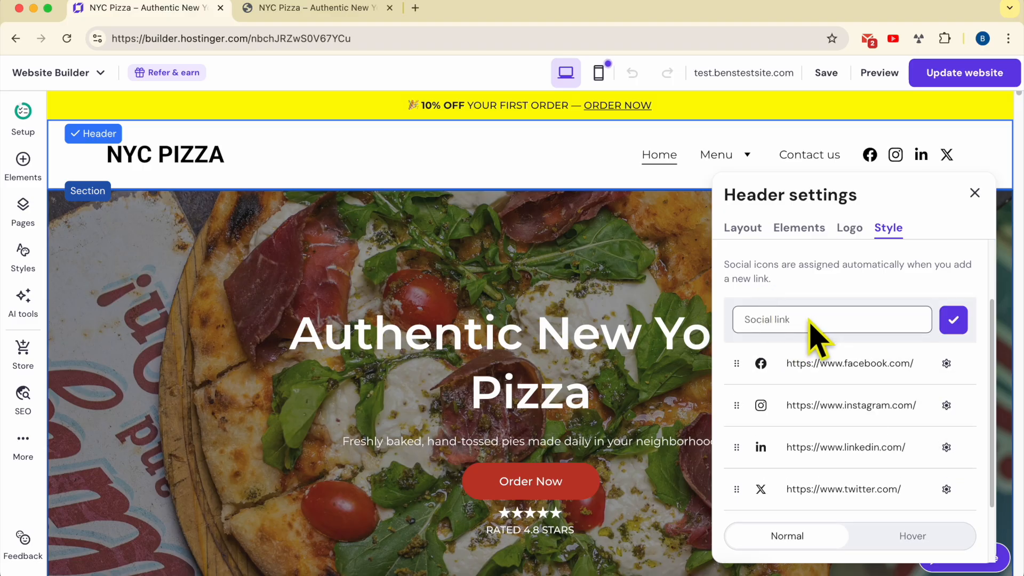
type("www.")
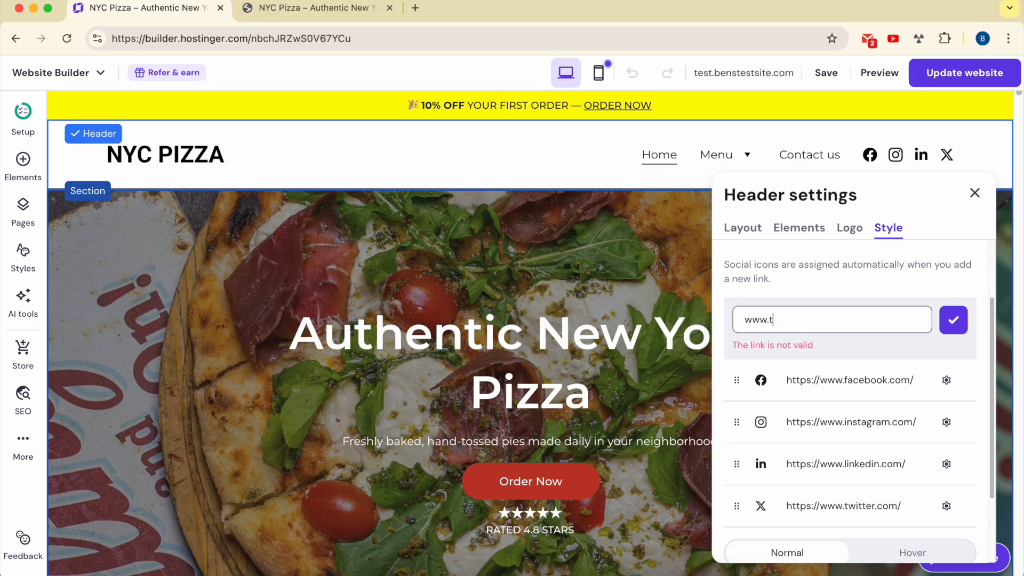
type("youtube.com/page")
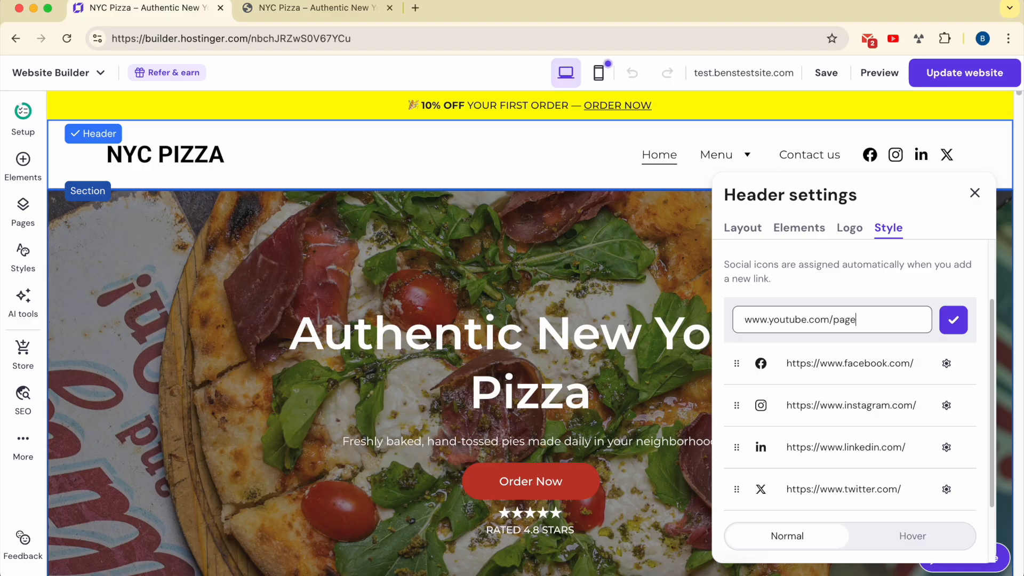
left_click(953, 321)
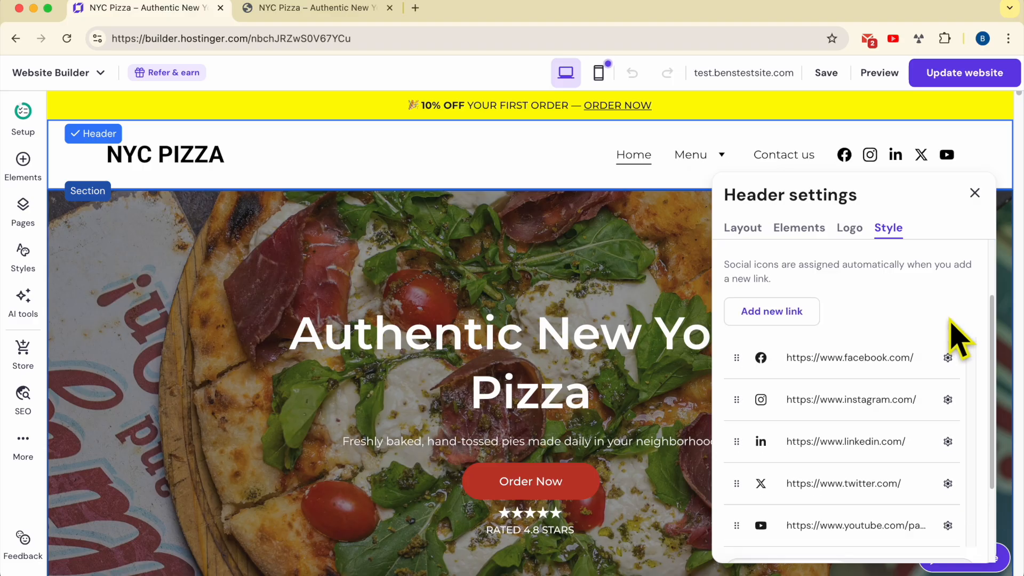
Set the size of the header's social icons to 17 px
scroll(906, 465, "down", 2)
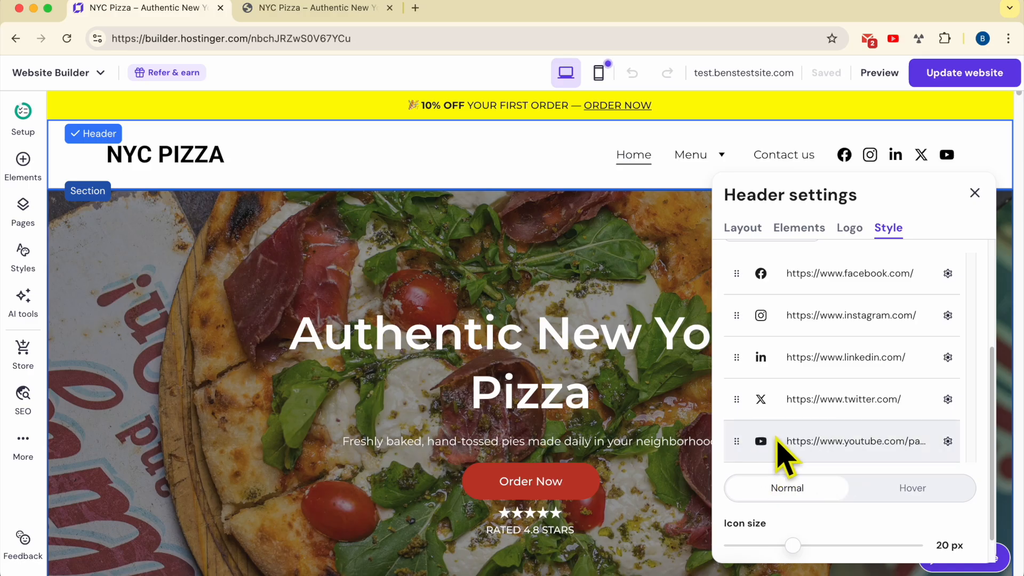
scroll(894, 459, "up", 5)
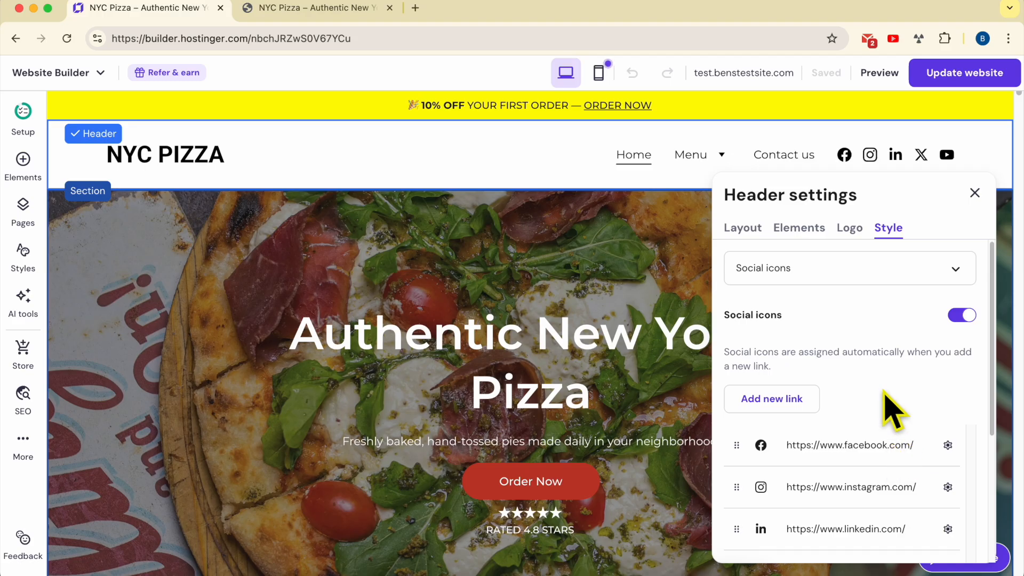
scroll(825, 338, "down", 5)
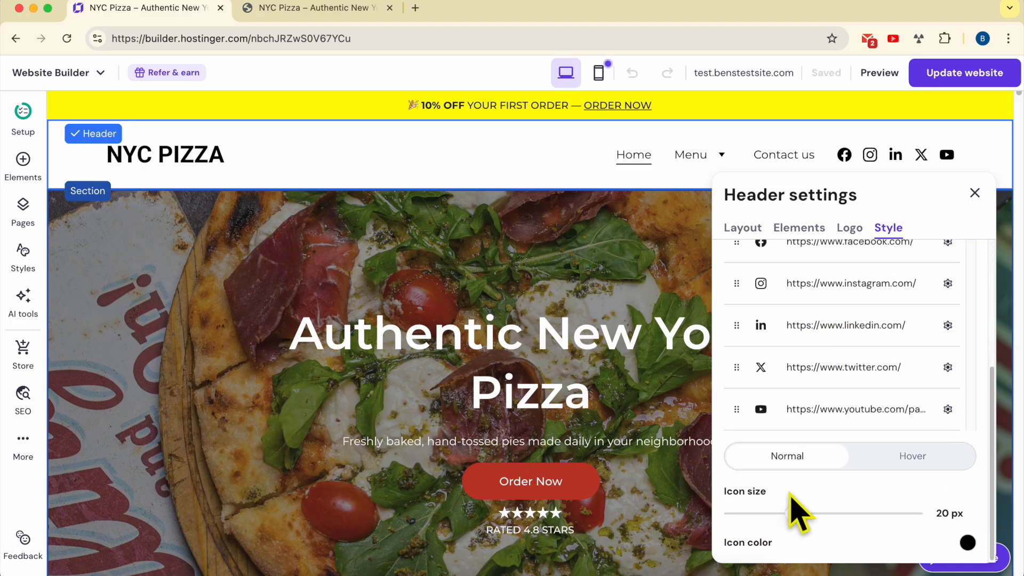
mouse_move(789, 513)
left_mouse_down()
mouse_move(757, 515)
mouse_move(790, 514)
mouse_move(773, 515)
left_mouse_up()
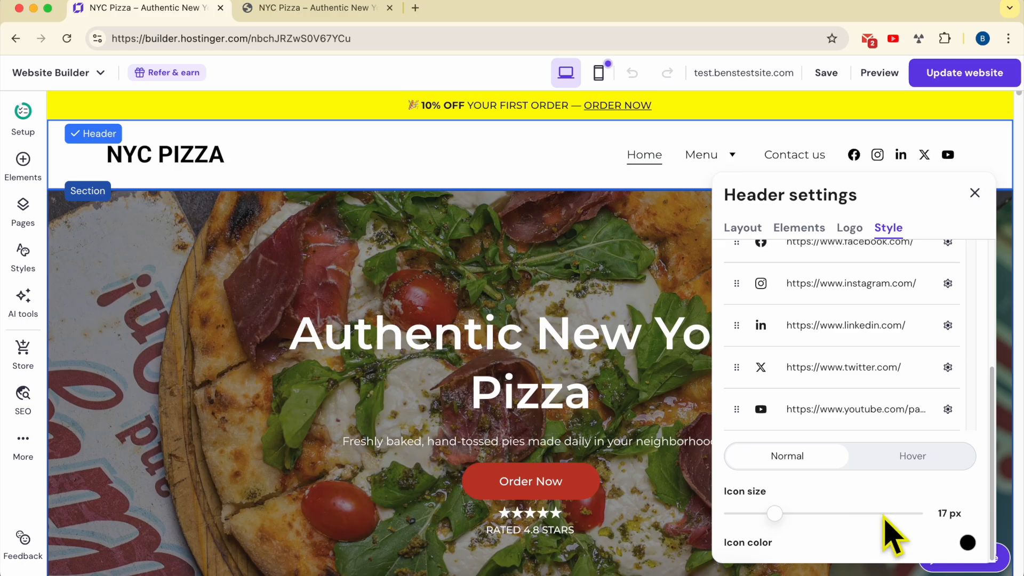
Change the header's social icon color to dark blue #0a4a63 and close the header settings
scroll(906, 541, "down", 2)
left_click(968, 542)
left_click_drag(914, 407, 950, 355)
left_click(950, 362)
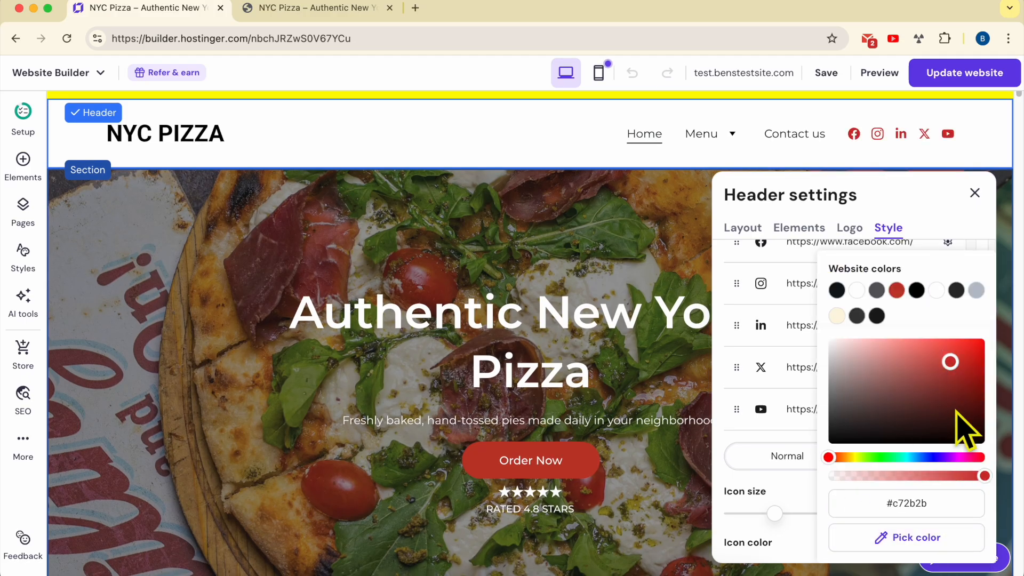
left_click(955, 428)
left_click(914, 457)
left_click(950, 386)
left_click_drag(975, 360, 969, 402)
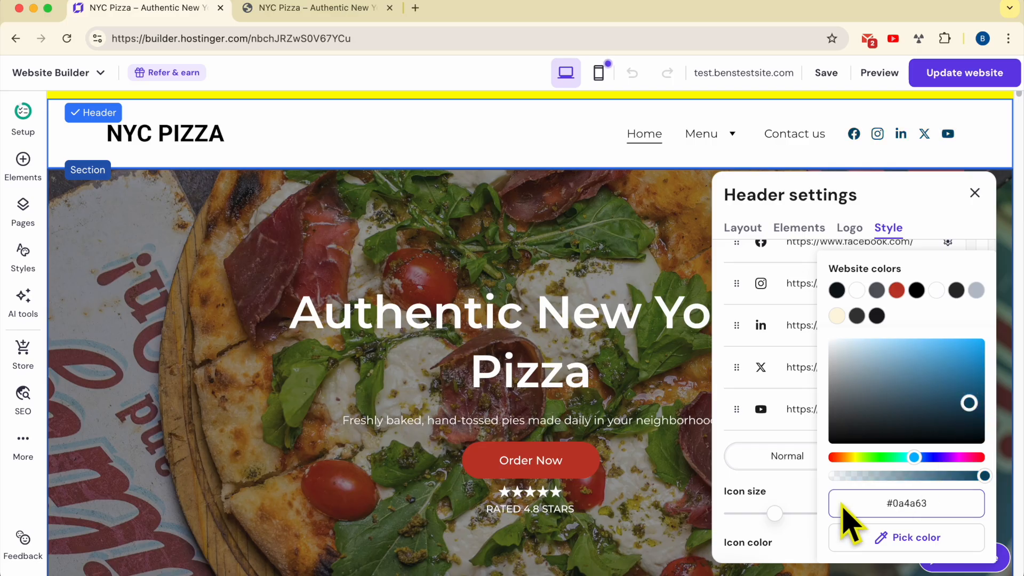
left_click(805, 487)
left_click(974, 193)
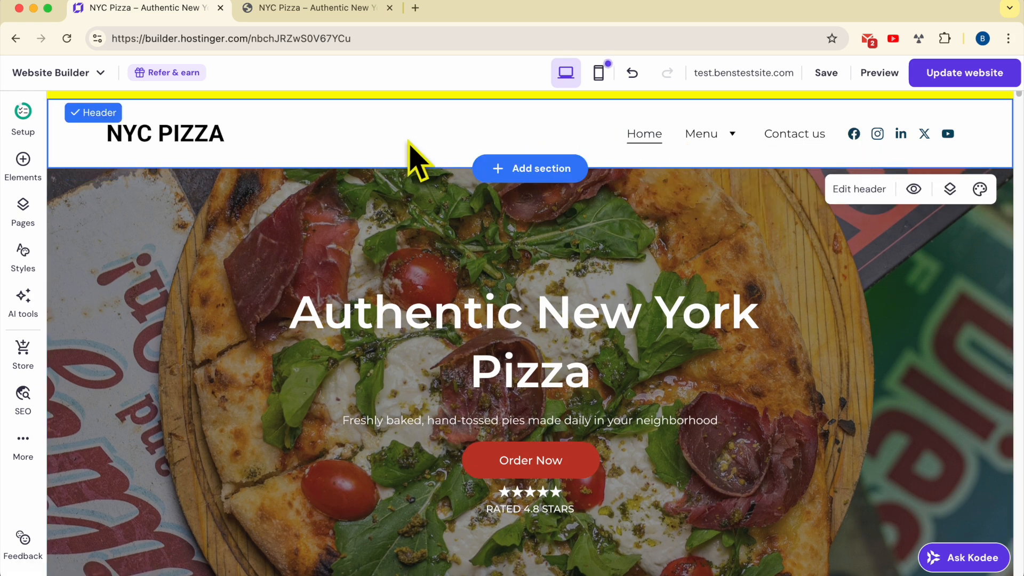
Show a button in the site header and open the button's style settings
left_click(851, 195)
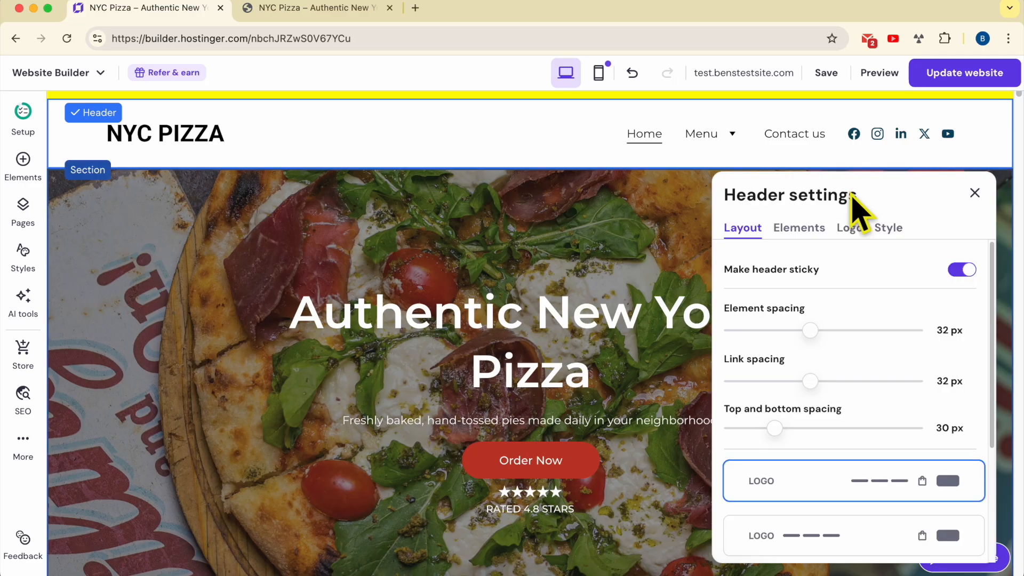
left_click(802, 231)
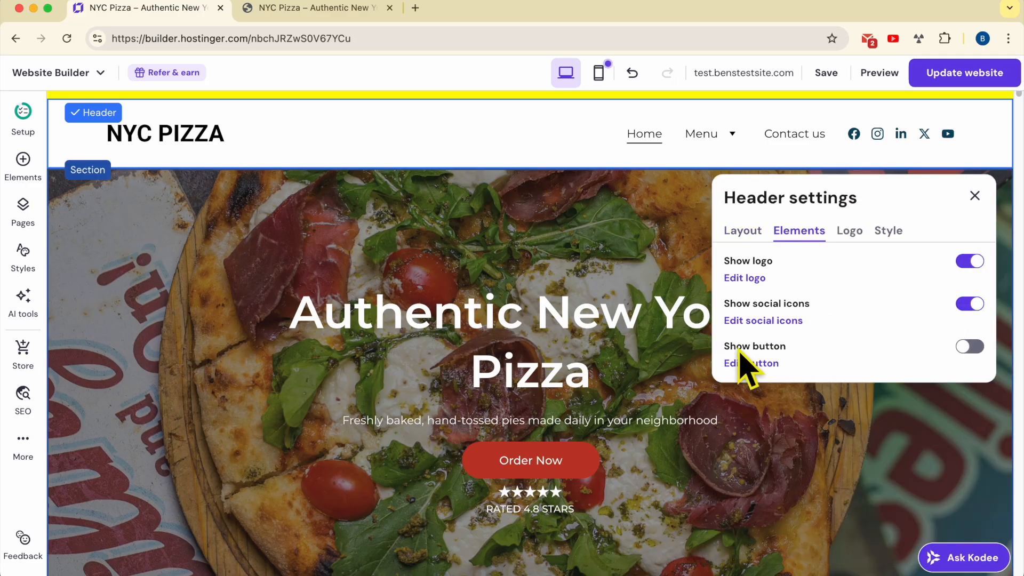
left_click(968, 346)
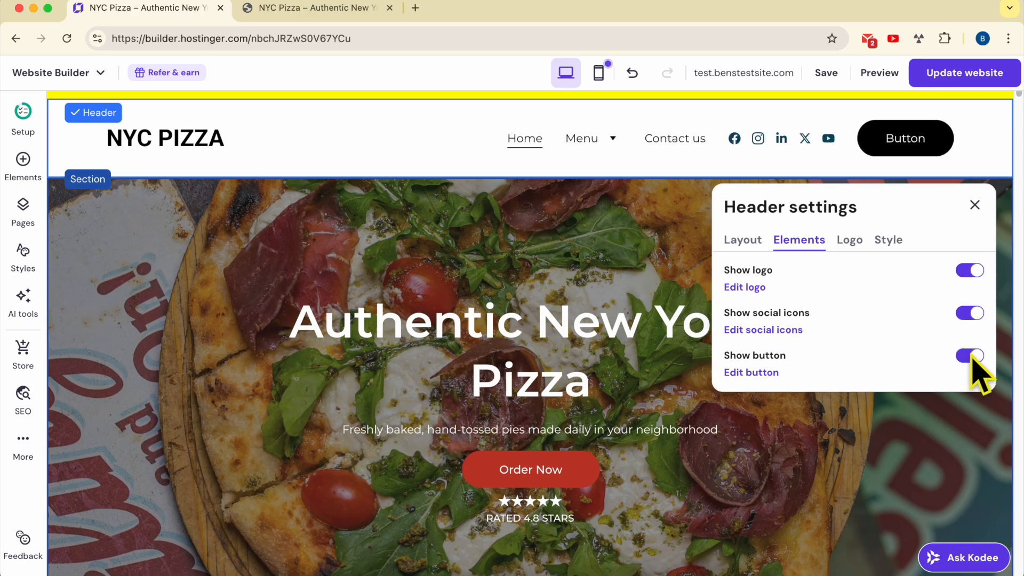
left_click(750, 373)
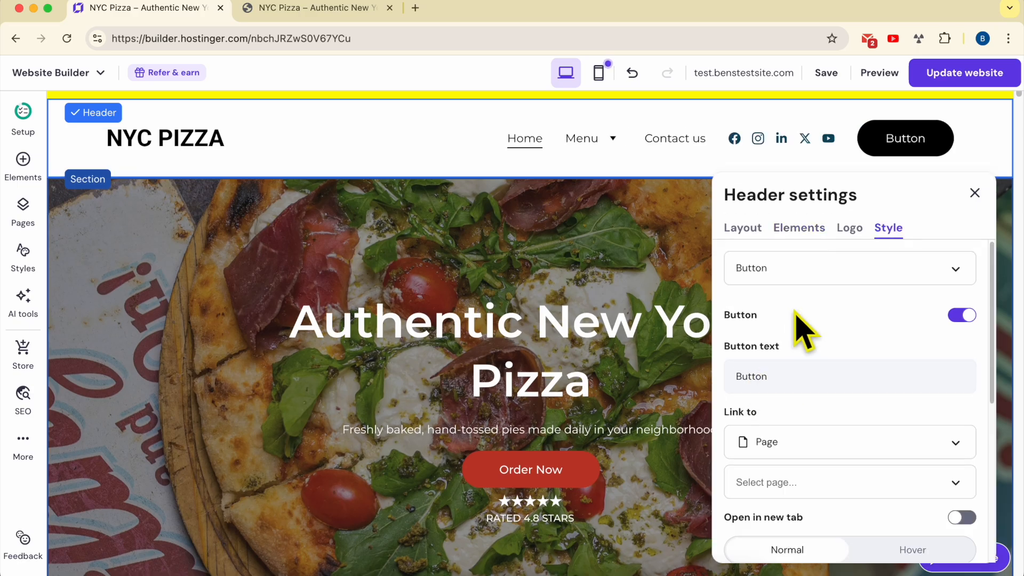
Set the header button's text to "Join my Newsletter" and check which link types it offers
left_click(799, 377)
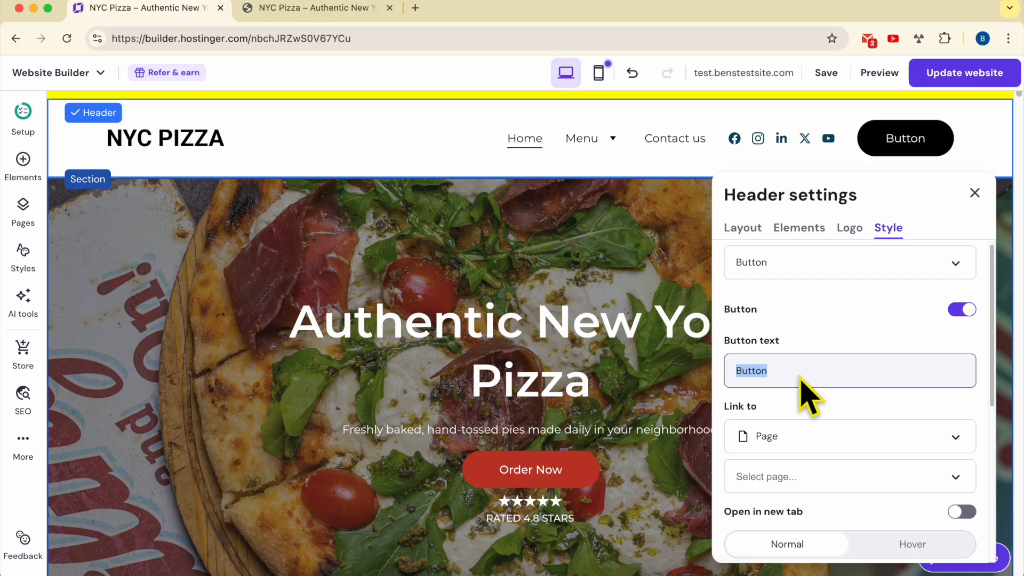
type("Join muy")
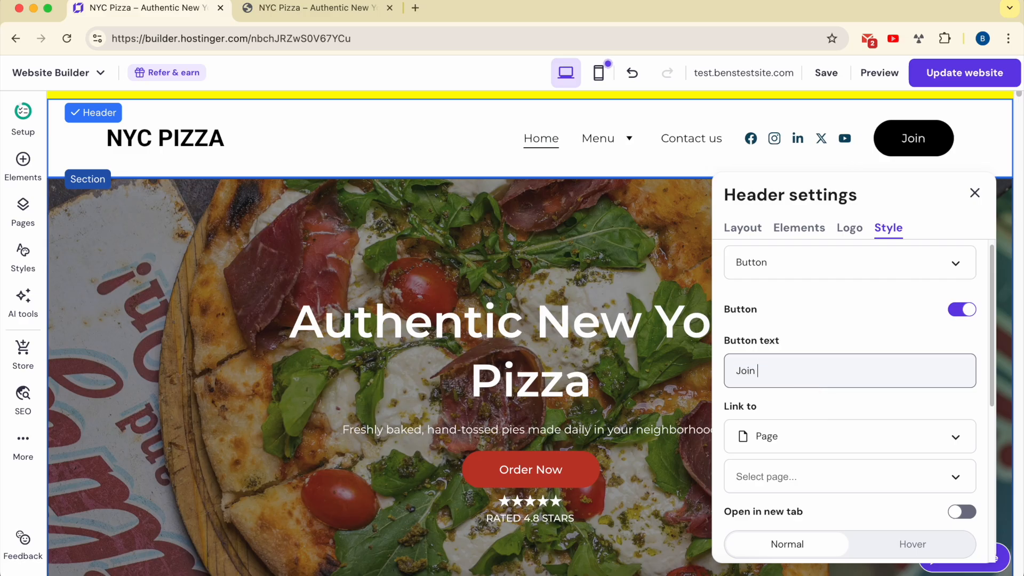
key("BackSpace")
type("u")
key("BackSpace")
key("BackSpace")
type("y N")
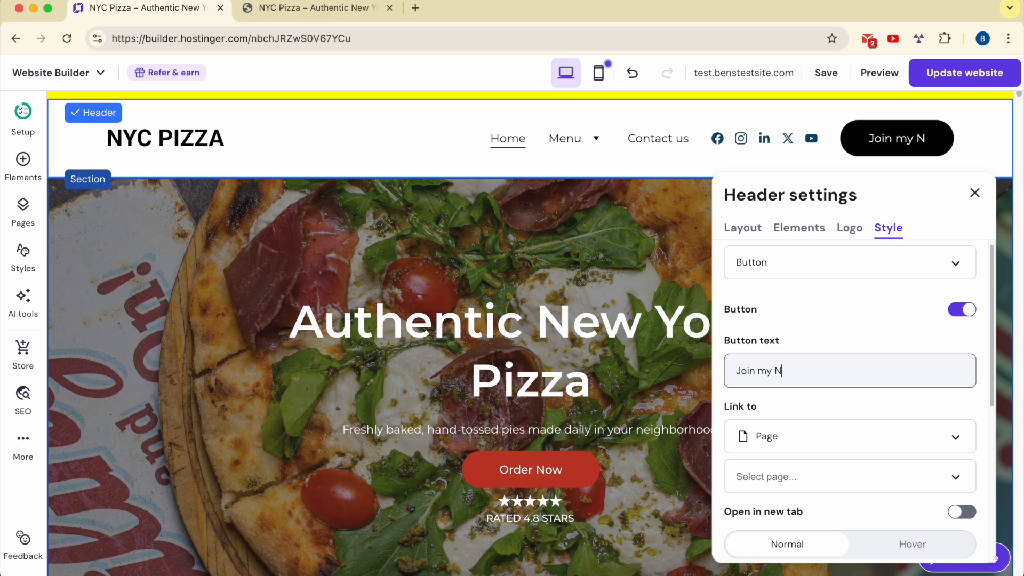
type("ewsletter")
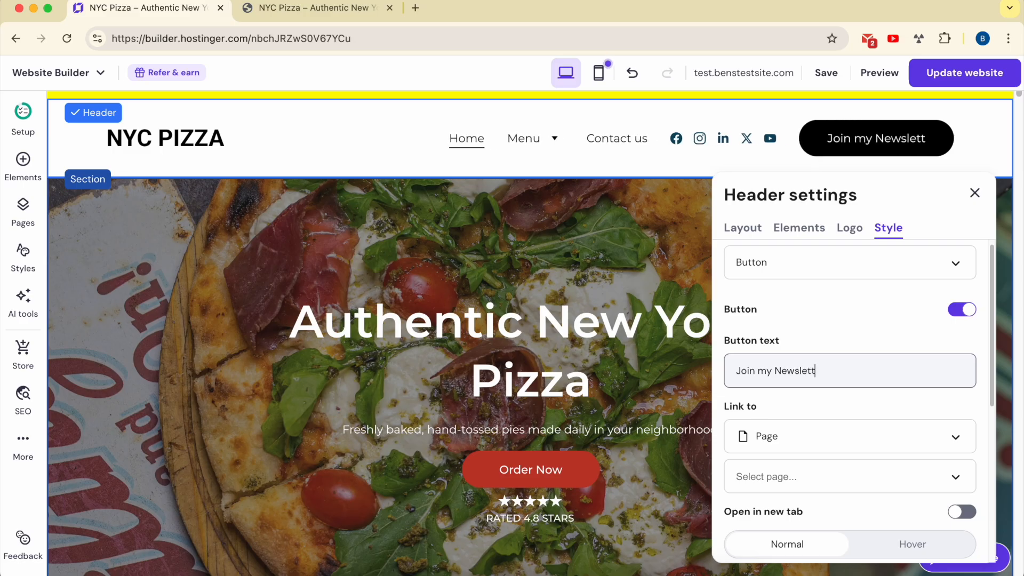
scroll(826, 427, "down", 2)
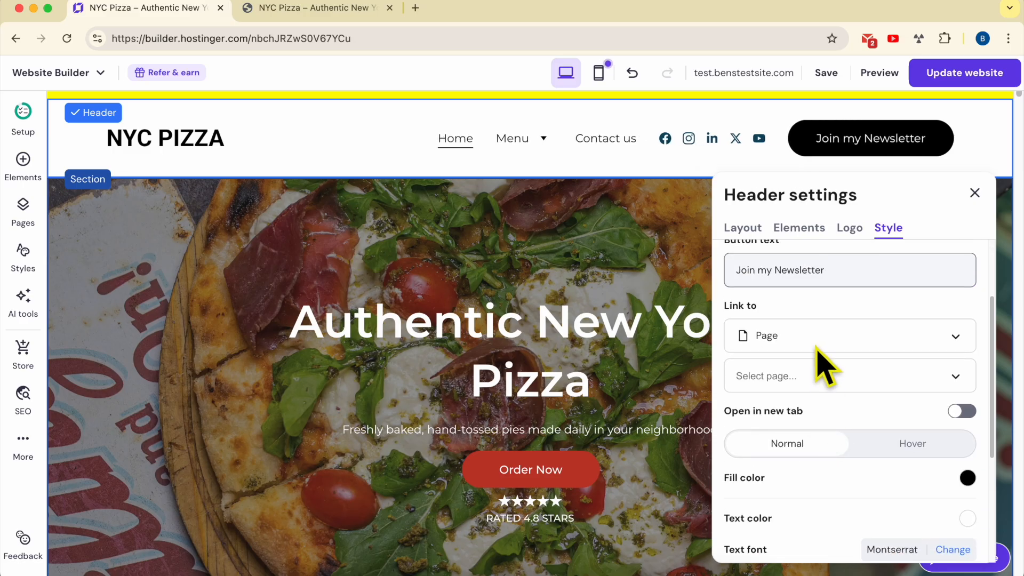
left_click(813, 341)
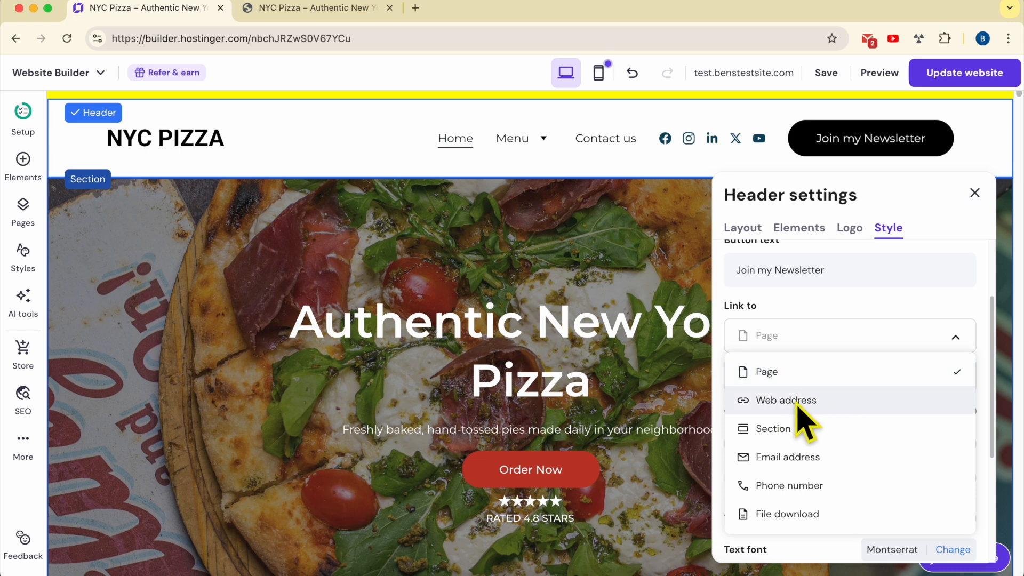
left_click(837, 340)
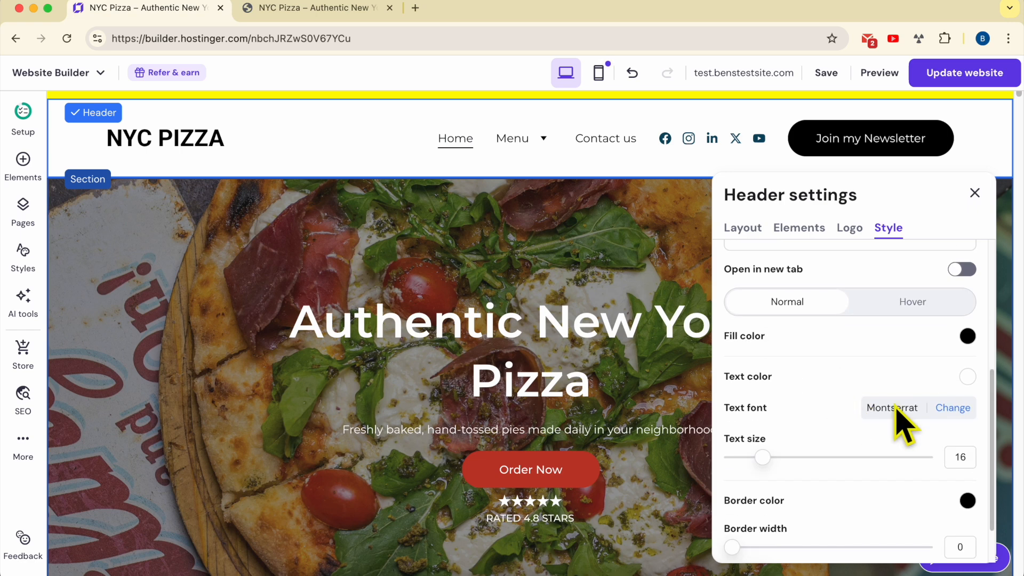
Change the header button's normal-state fill color to a custom olive green
left_click(967, 337)
left_click(921, 363)
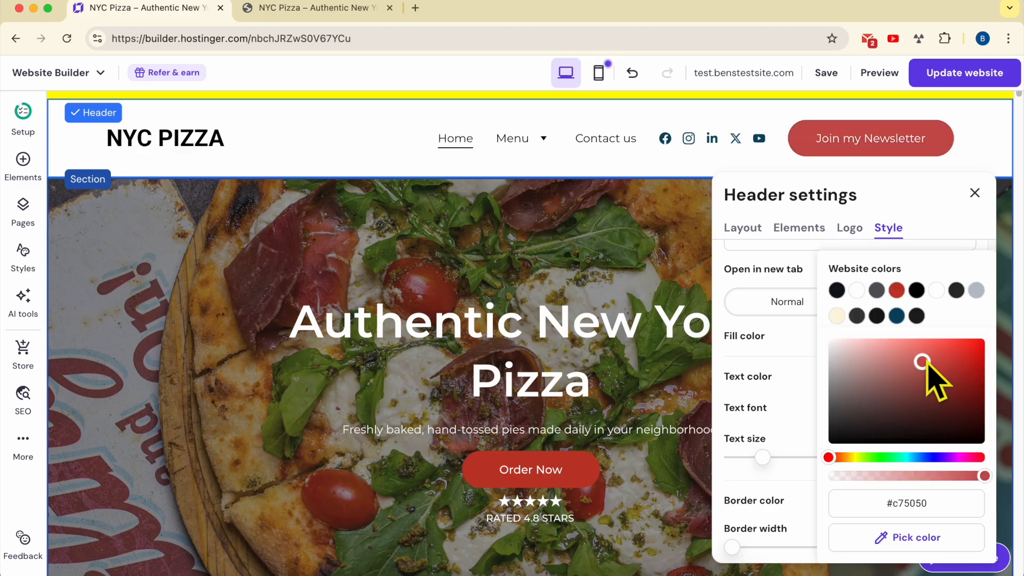
left_click(853, 456)
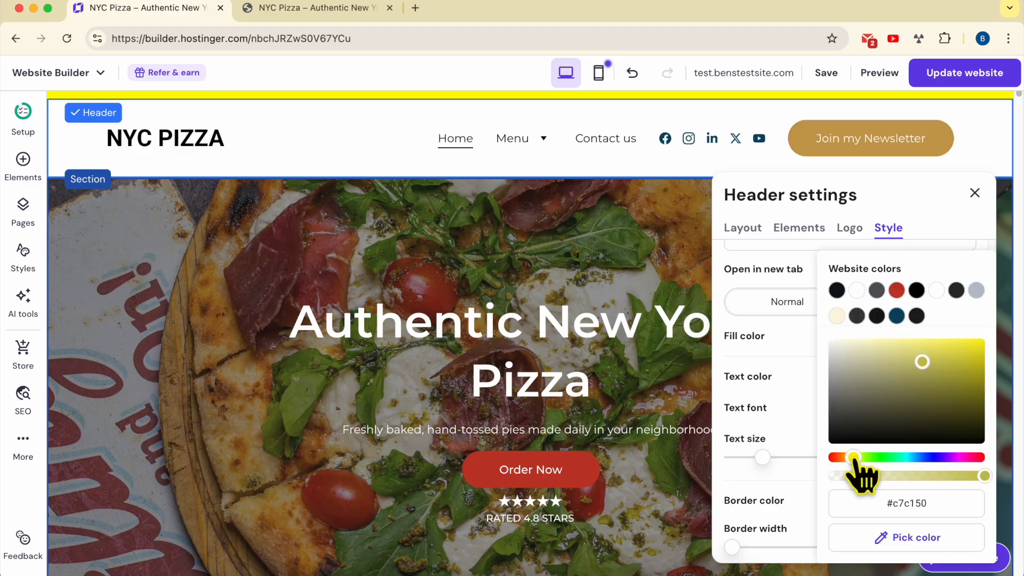
left_click(932, 373)
left_click_drag(938, 375, 950, 372)
left_click(800, 404)
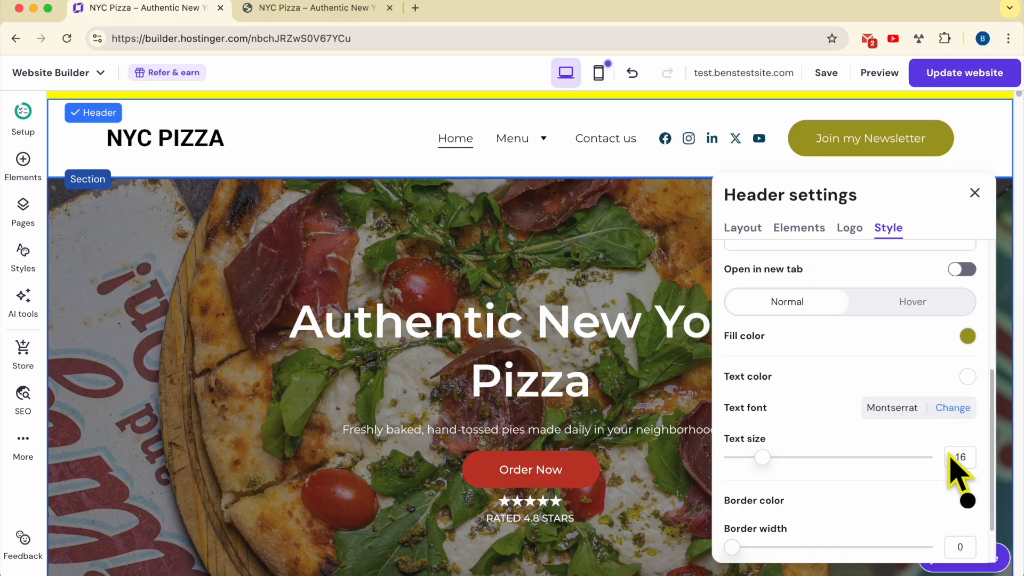
Change the header button's text color to black #000000
left_click(966, 380)
left_click_drag(891, 400, 789, 473)
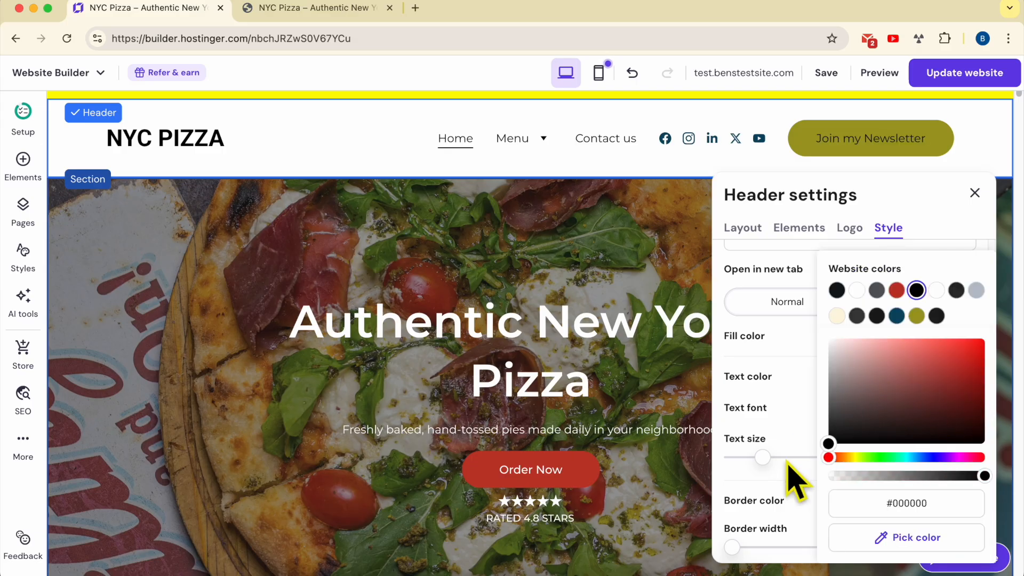
left_click(753, 374)
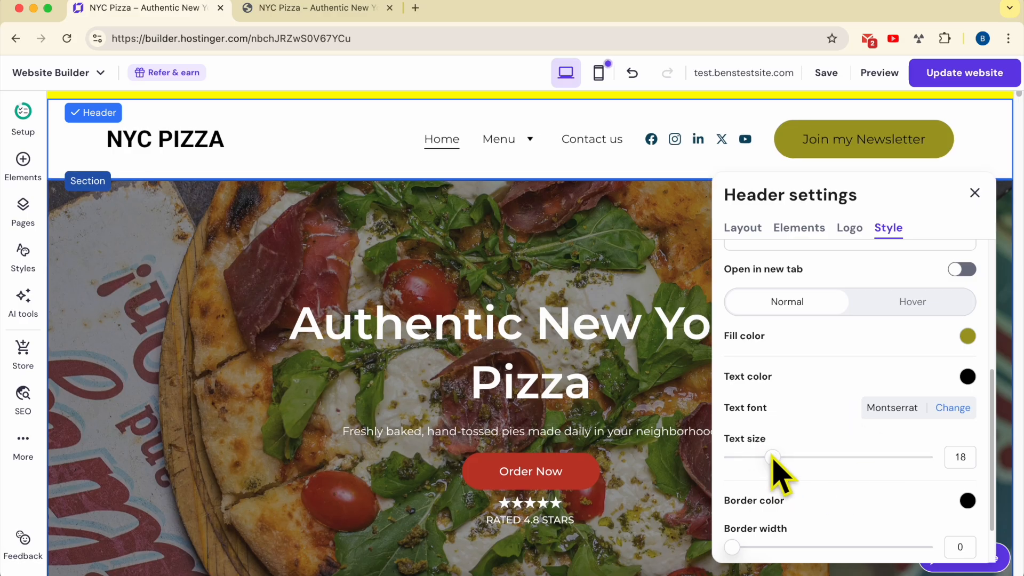
Give the header button a border width of 1 and close the header settings
scroll(747, 506, "down", 2)
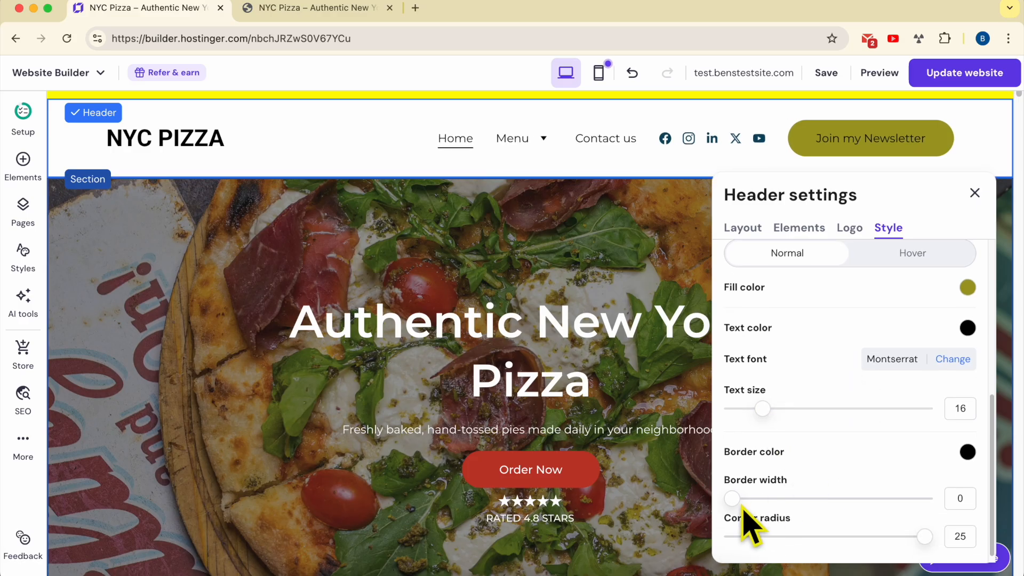
mouse_move(741, 500)
left_mouse_down()
mouse_move(767, 501)
mouse_move(745, 505)
left_mouse_up()
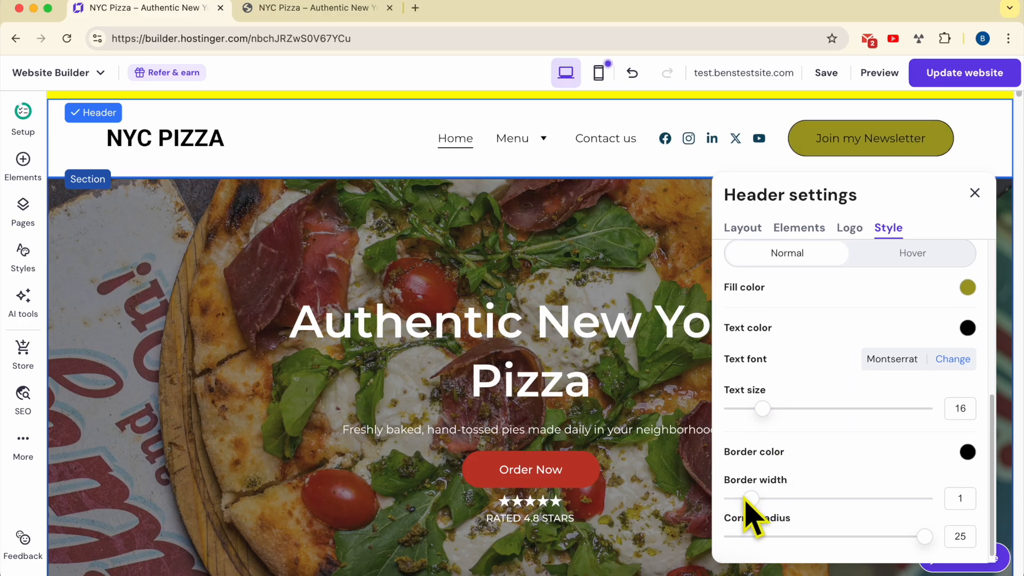
left_click(975, 193)
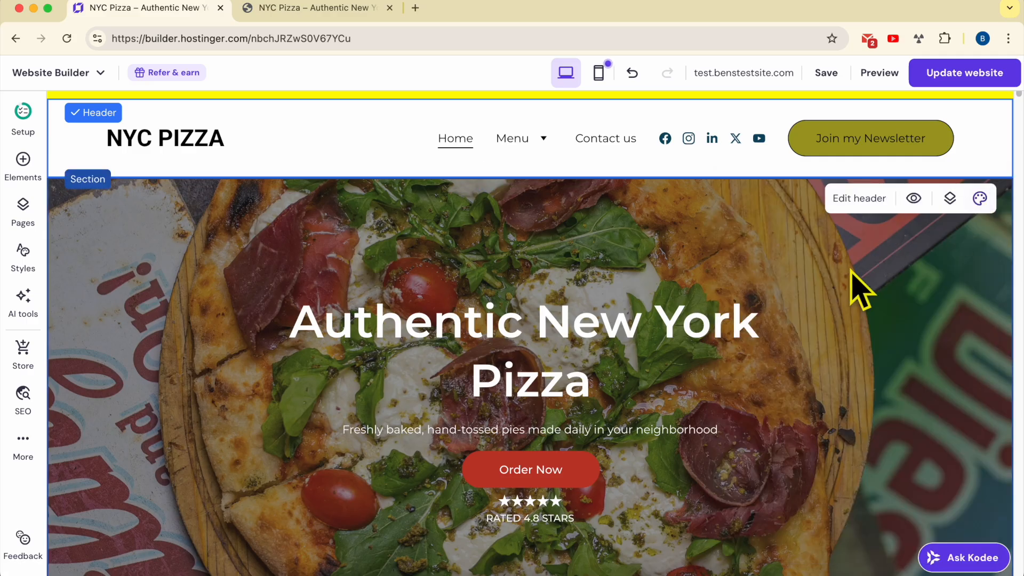
Publish the website update and check the Menu dropdown in the live site's header
left_click(939, 76)
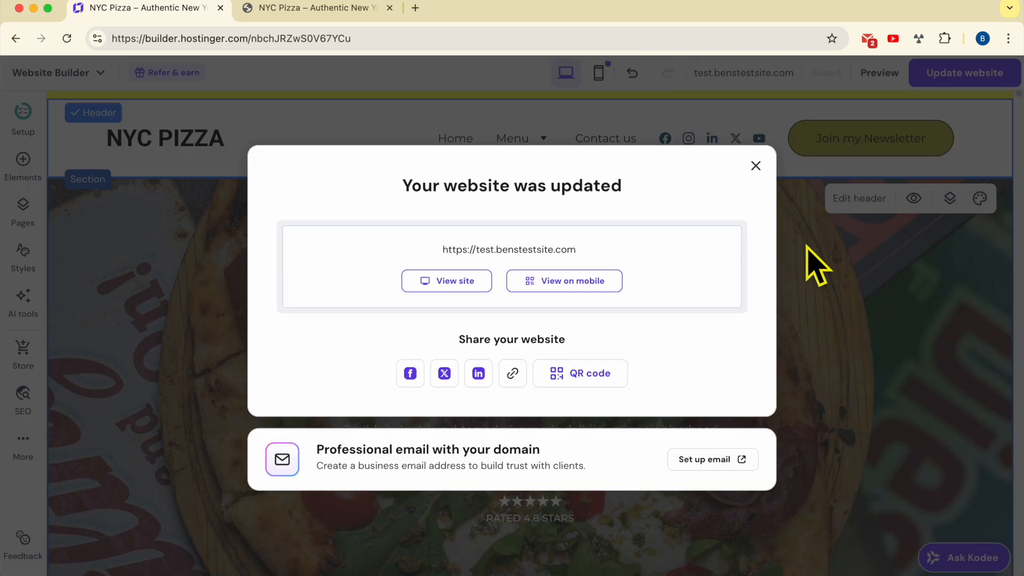
triple_click(472, 195)
left_click(446, 299)
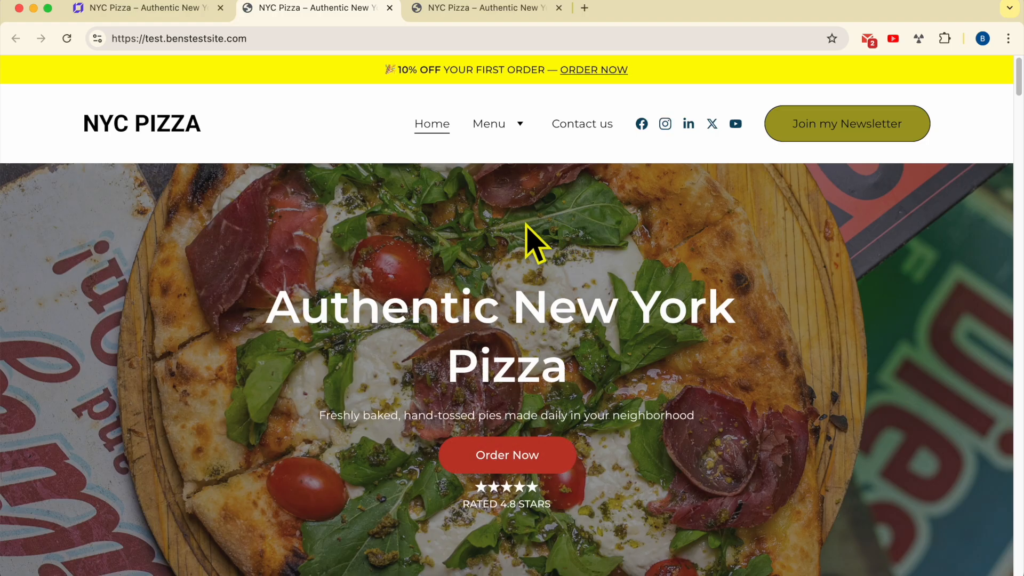
mouse_move(489, 128)
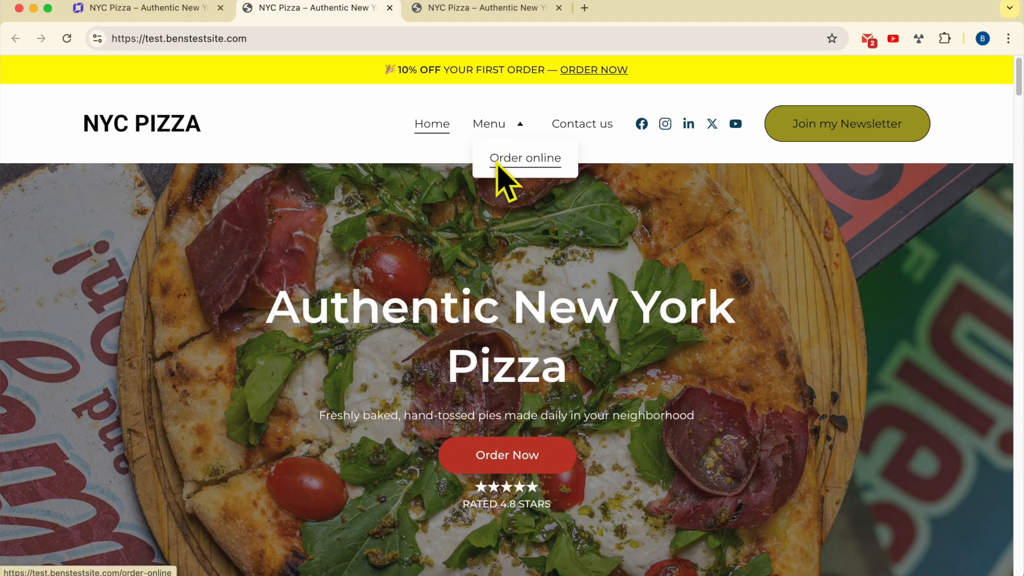